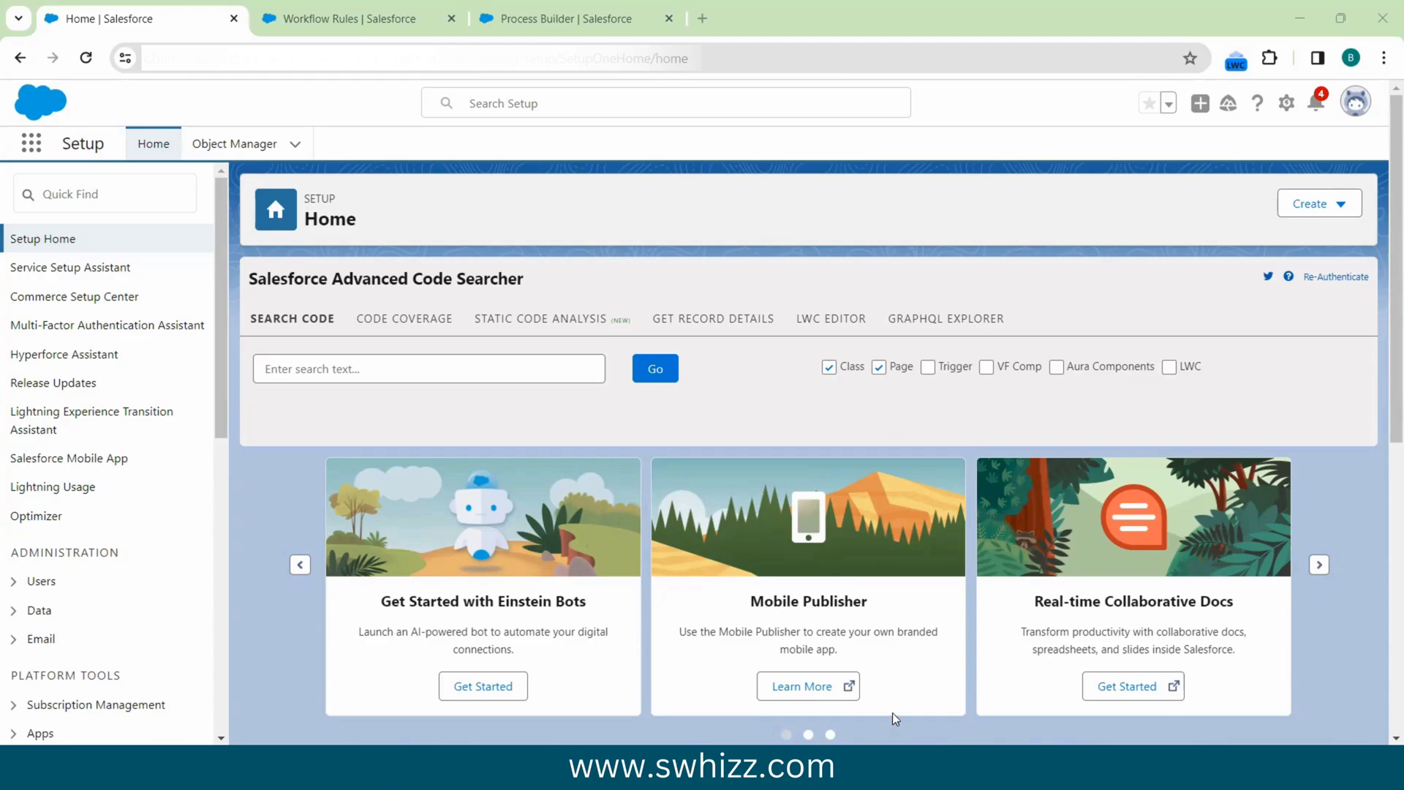
Step: Review the automation tools list in Notepad++ and return to Salesforce Setup in the browser
{"action": "key", "text": "alt+Tab"}
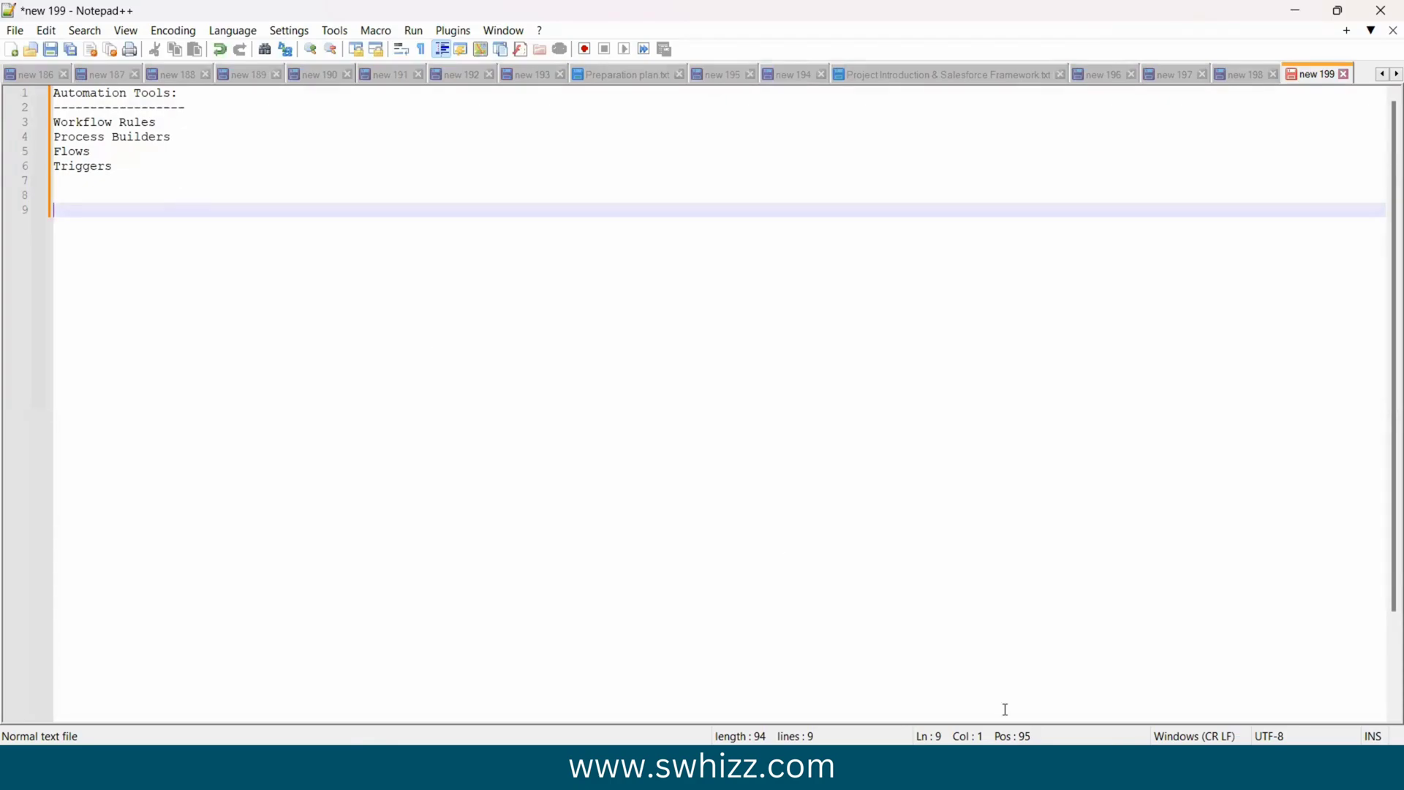
{"action": "mouse_move", "coordinate": [965, 768]}
{"action": "left_click", "coordinate": [962, 659]}
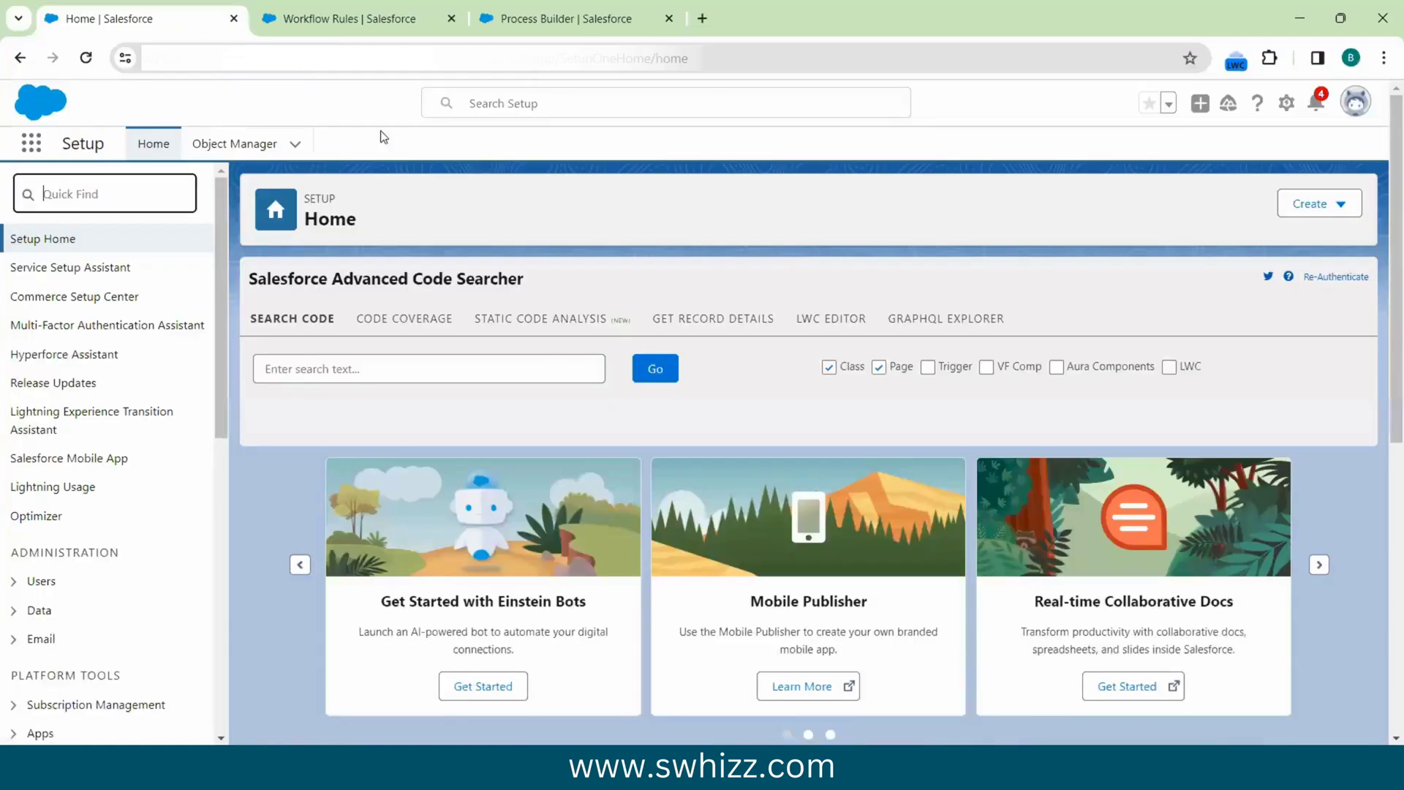
Step: View the workflow rules and the sampleProcess process, and open the Migrate to Flow tool from Process Builder
{"action": "left_click", "coordinate": [338, 20]}
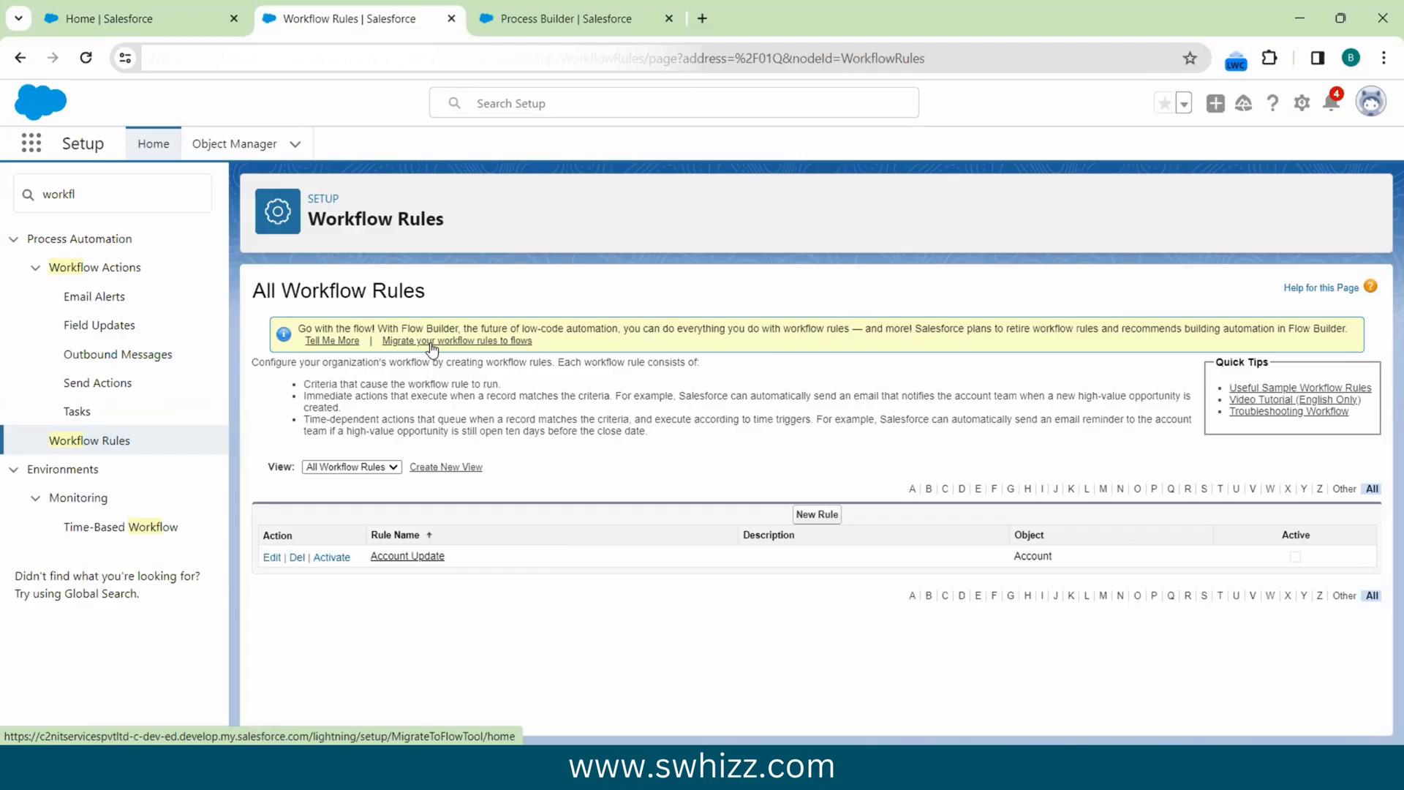
{"action": "left_click", "coordinate": [560, 14]}
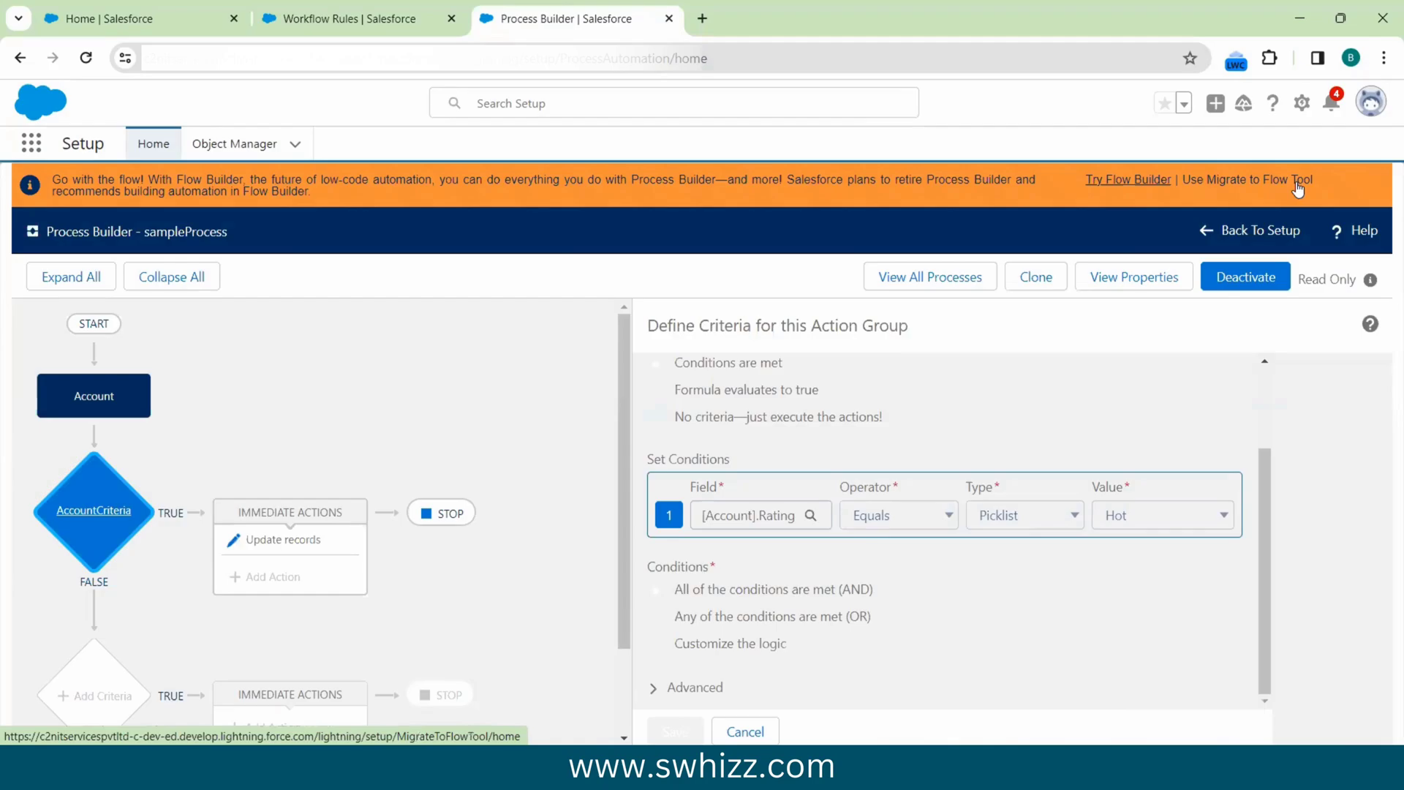
{"action": "left_click", "coordinate": [1238, 184]}
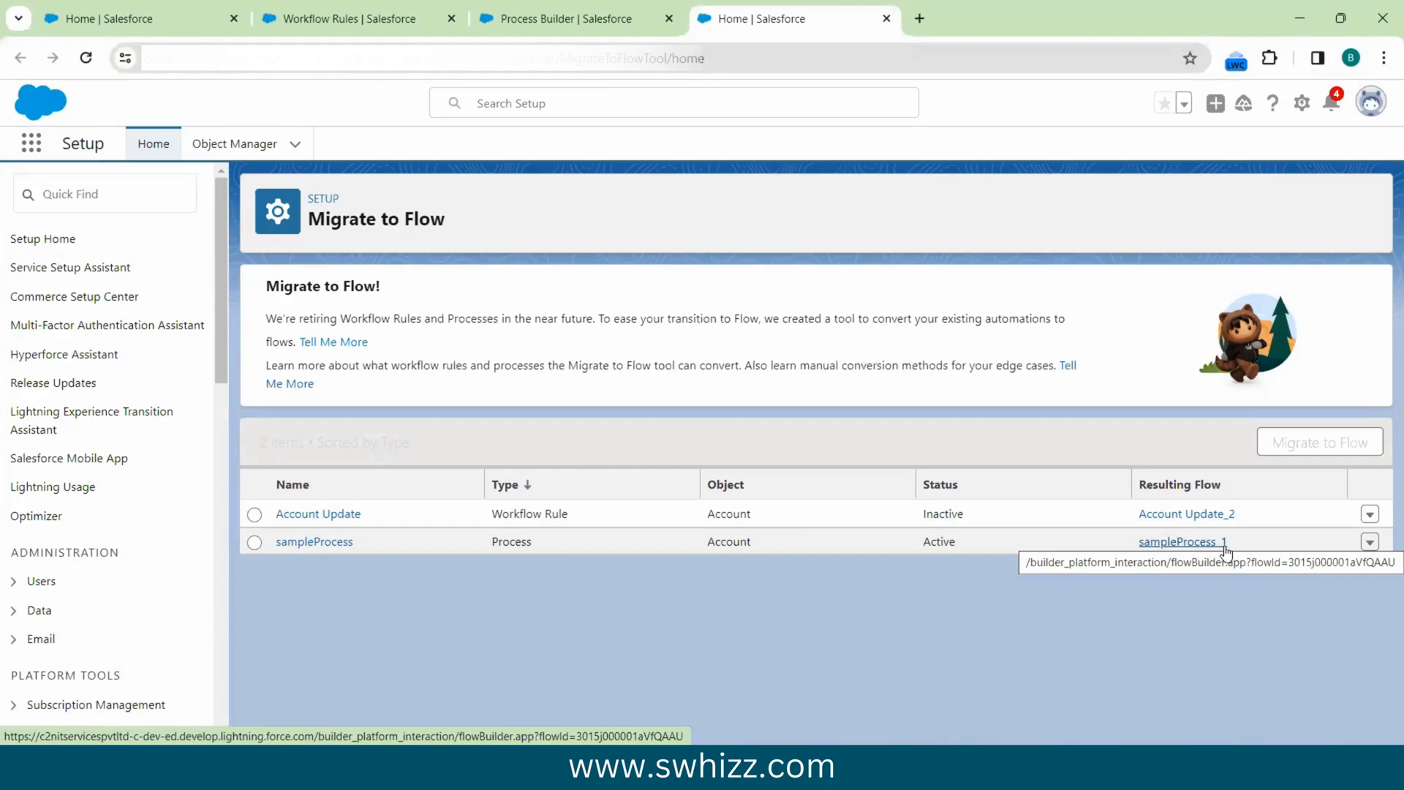
Step: Choose the sampleProcess process in the Migrate to Flow list and start its migration
{"action": "left_click", "coordinate": [254, 542]}
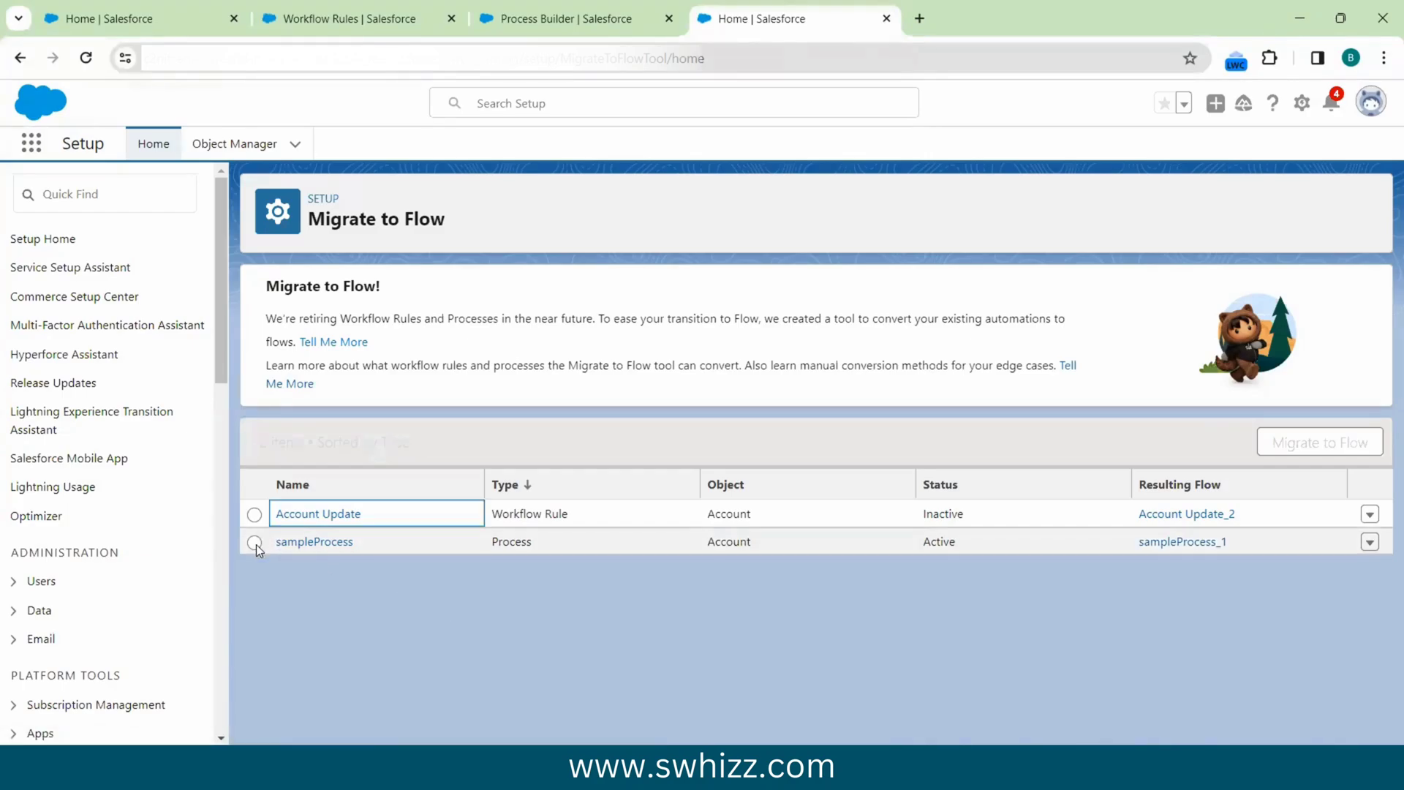
{"action": "left_click", "coordinate": [254, 542]}
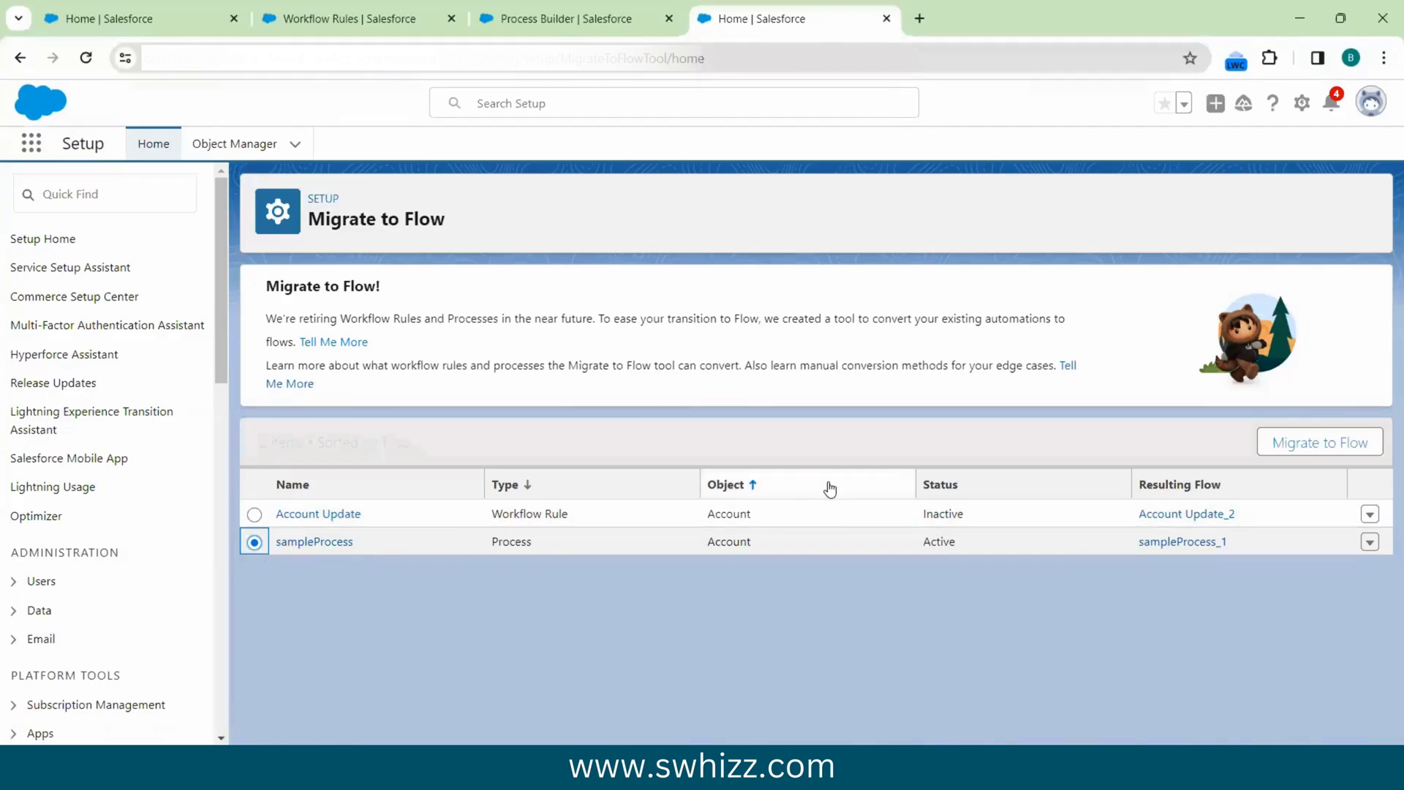
{"action": "left_click", "coordinate": [1322, 447]}
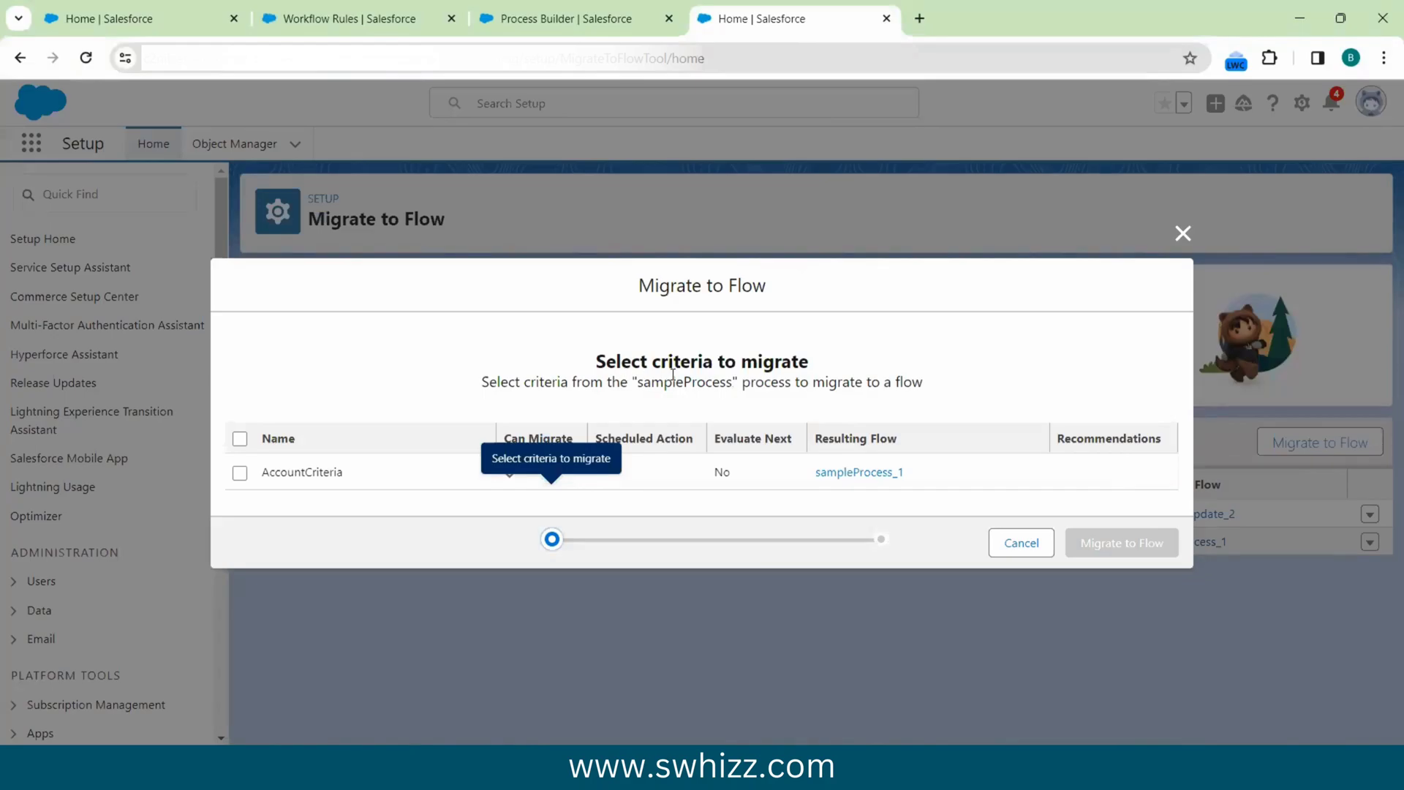
Step: Check the criteria of sampleProcess in Process Builder and select AccountCriteria as the criteria to migrate
{"action": "left_click", "coordinate": [550, 24]}
{"action": "left_click", "coordinate": [137, 486]}
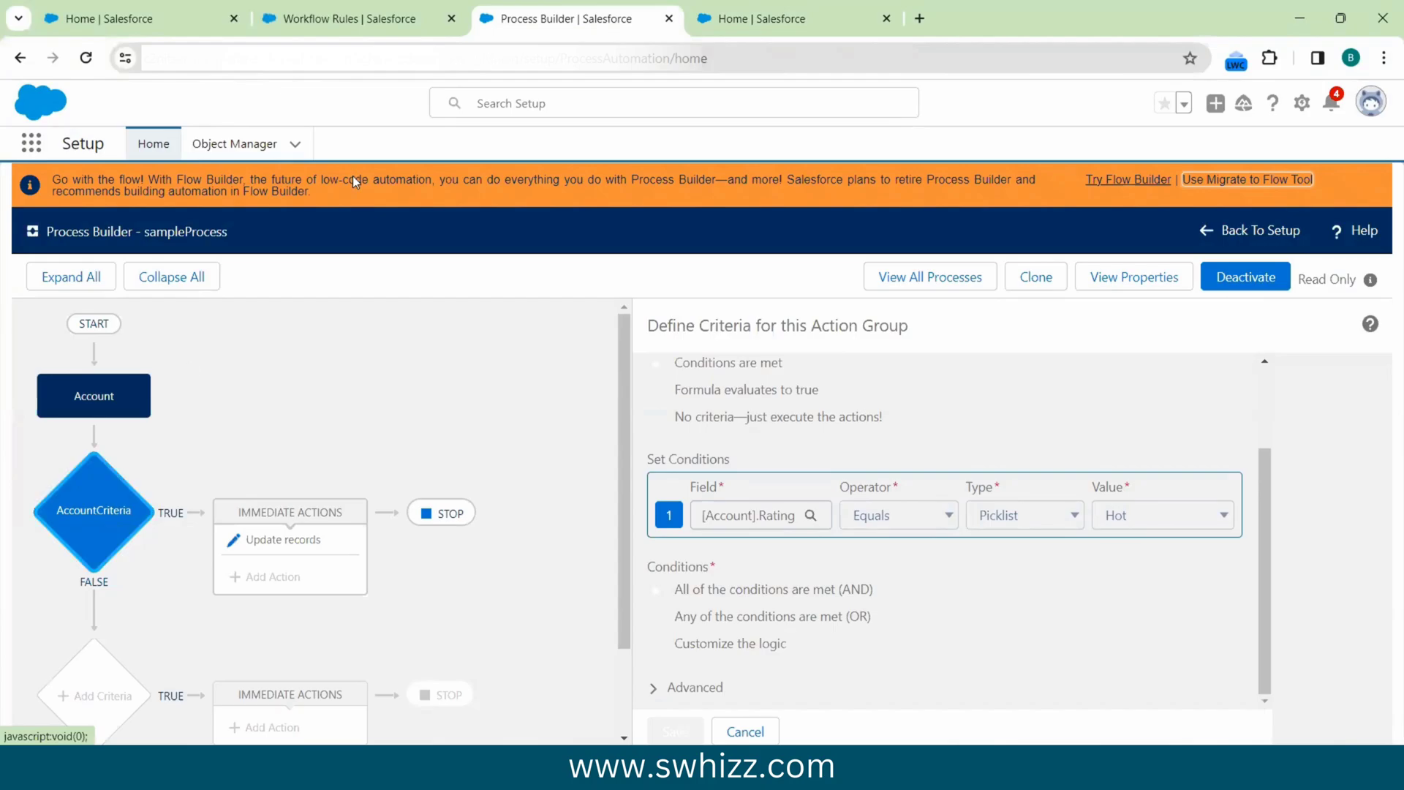
{"action": "left_click", "coordinate": [742, 19]}
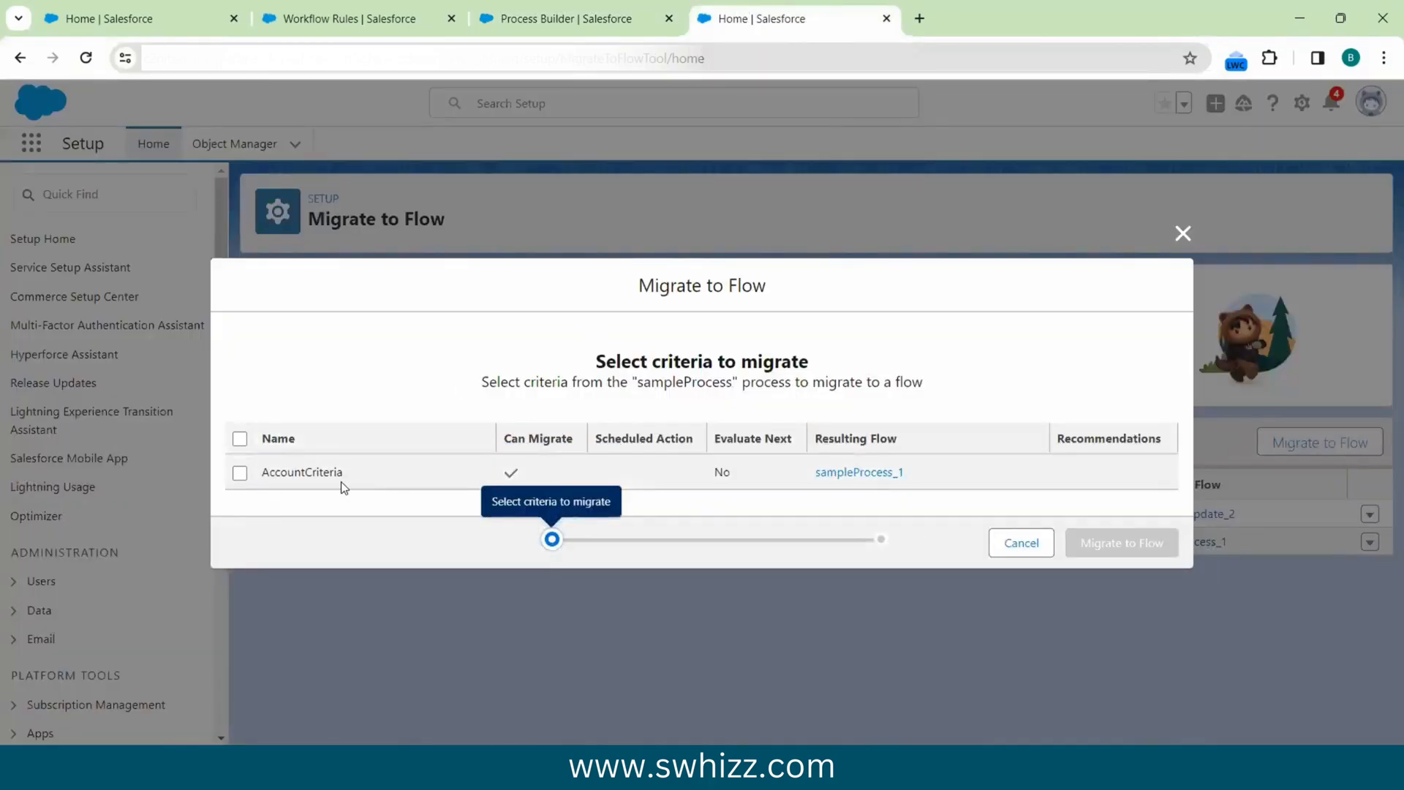
{"action": "left_click", "coordinate": [239, 472]}
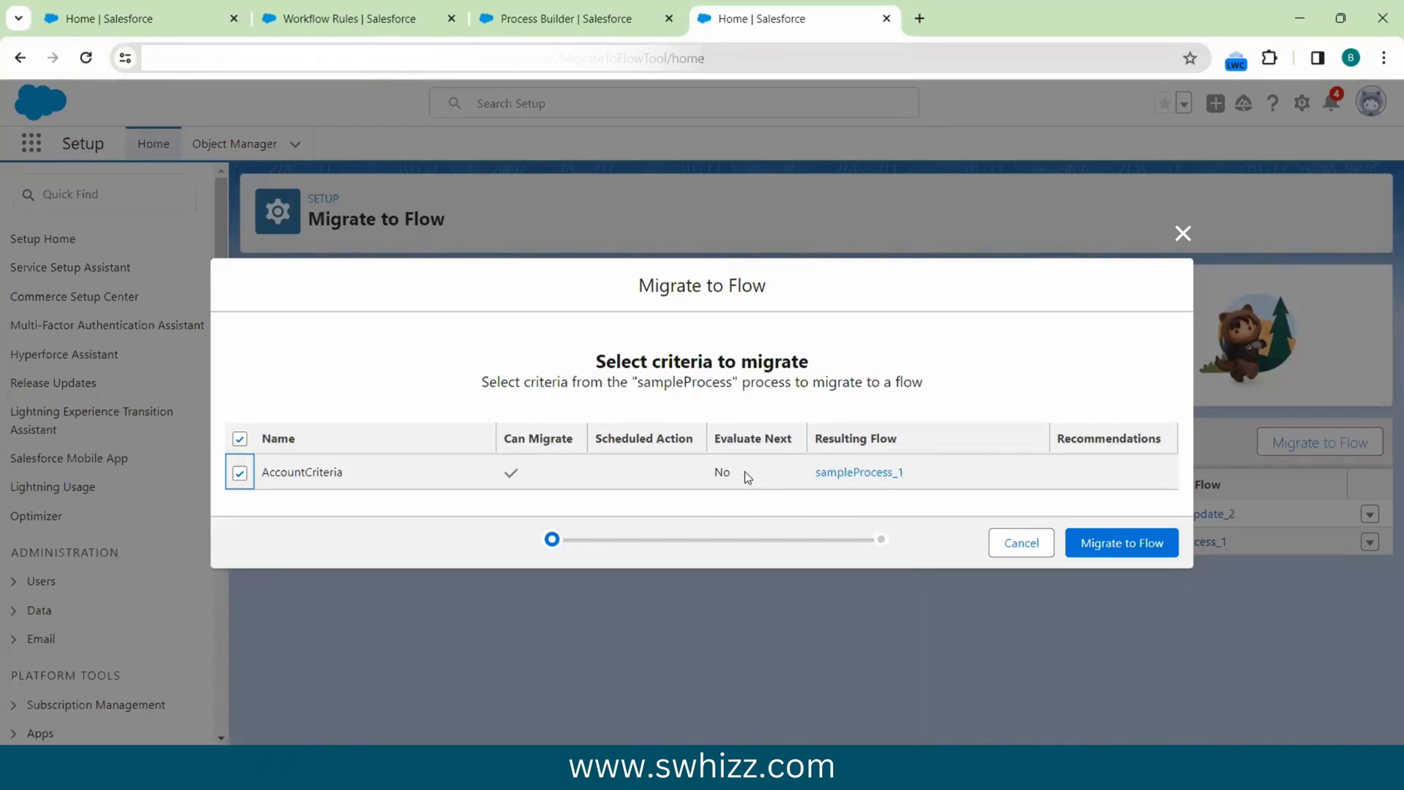
Step: Recheck the process in Process Builder, migrate the selected AccountCriteria to a flow, and finish the migration wizard
{"action": "left_click", "coordinate": [538, 10]}
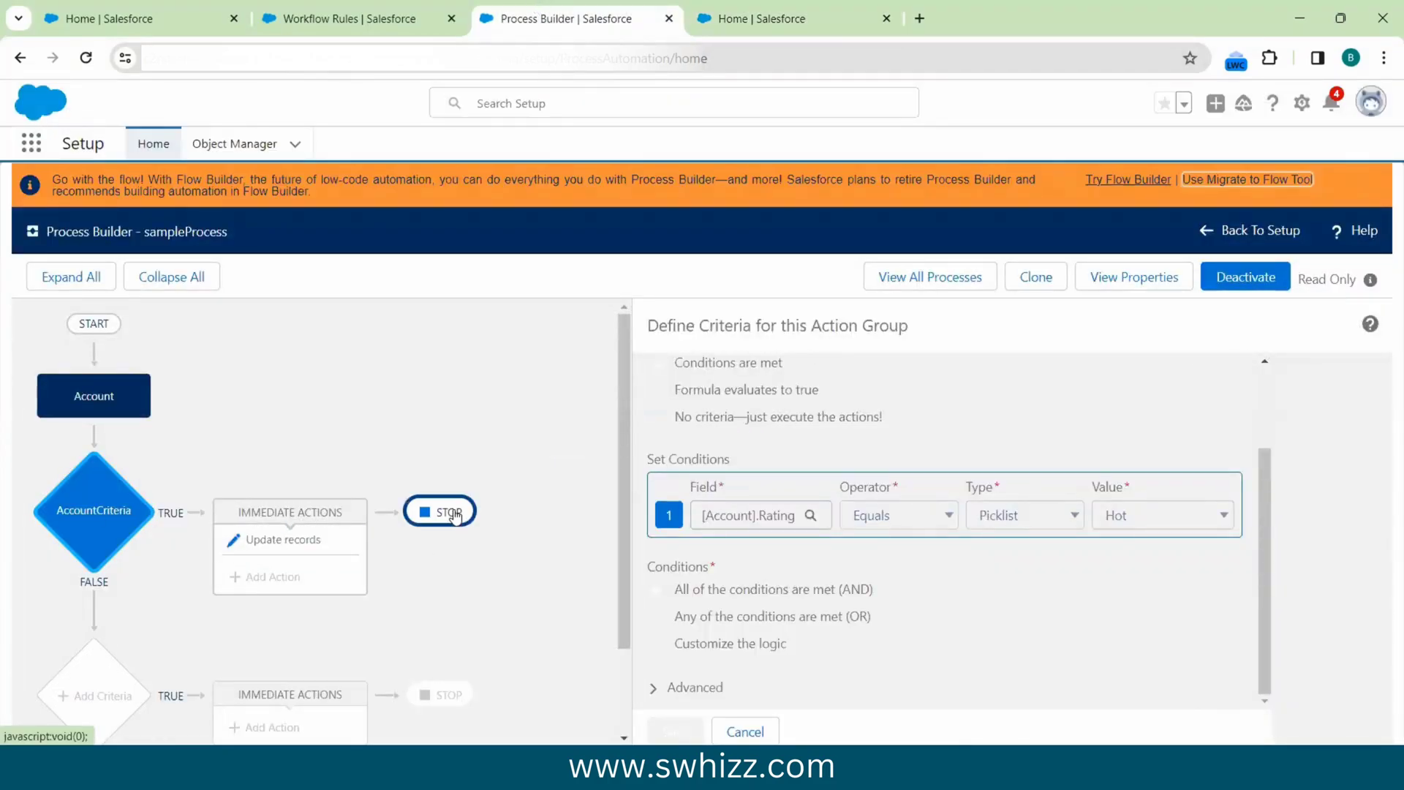
{"action": "left_click", "coordinate": [774, 28]}
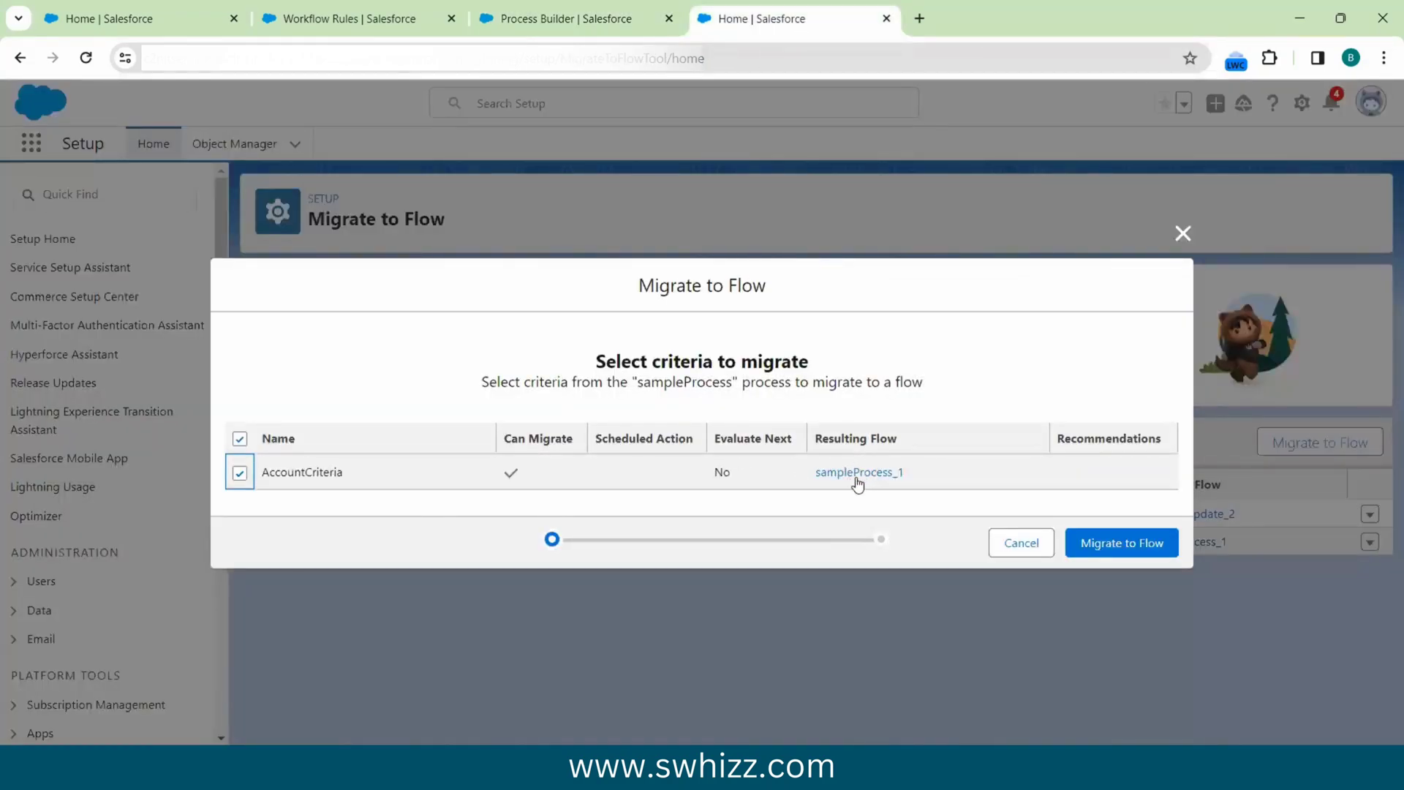
{"action": "left_click", "coordinate": [1145, 552]}
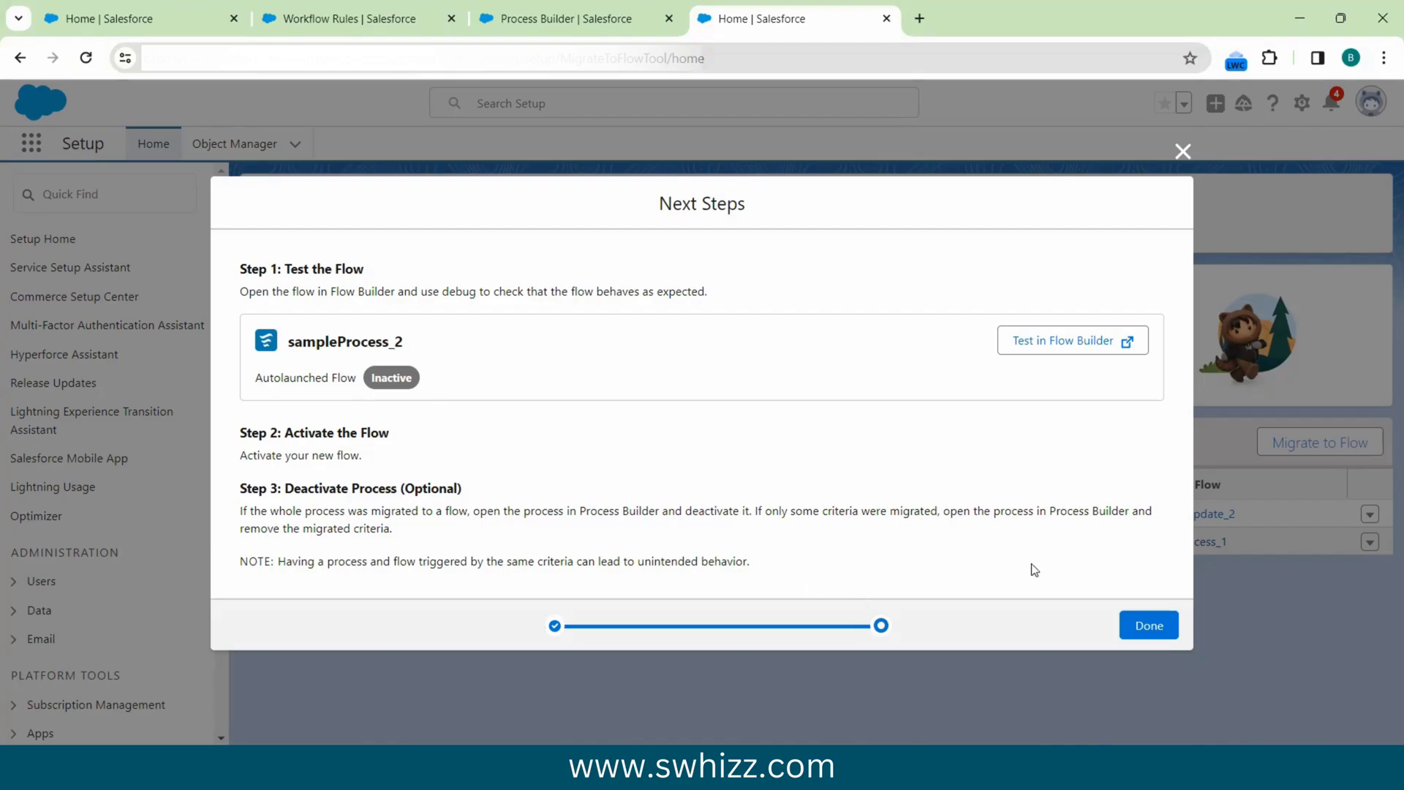
{"action": "left_click", "coordinate": [1153, 625]}
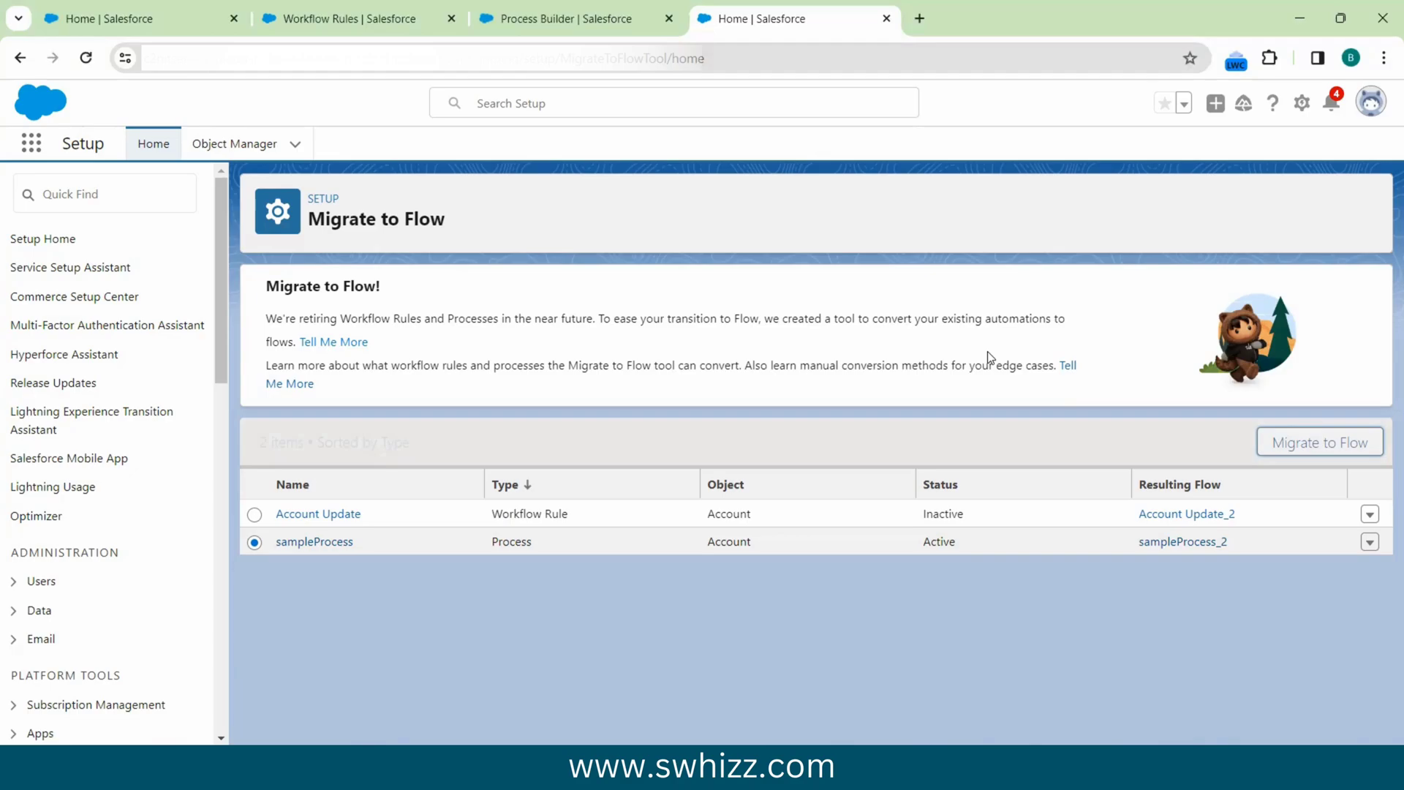
Step: Find the Flows page in Setup by searching for "flows" and start a new flow from it
{"action": "left_click", "coordinate": [122, 18]}
{"action": "left_click", "coordinate": [114, 192]}
{"action": "type", "text": "f"}
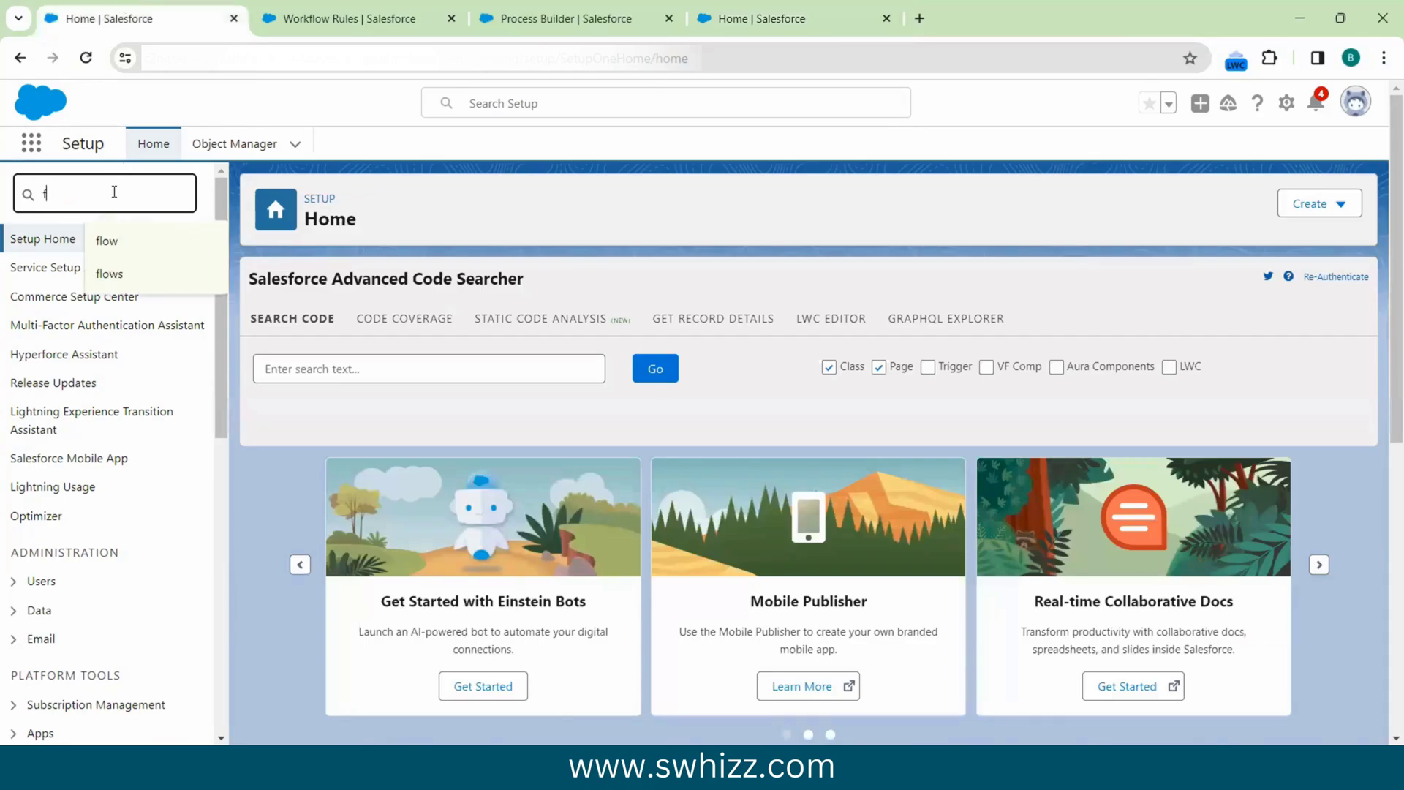
{"action": "type", "text": "lows"}
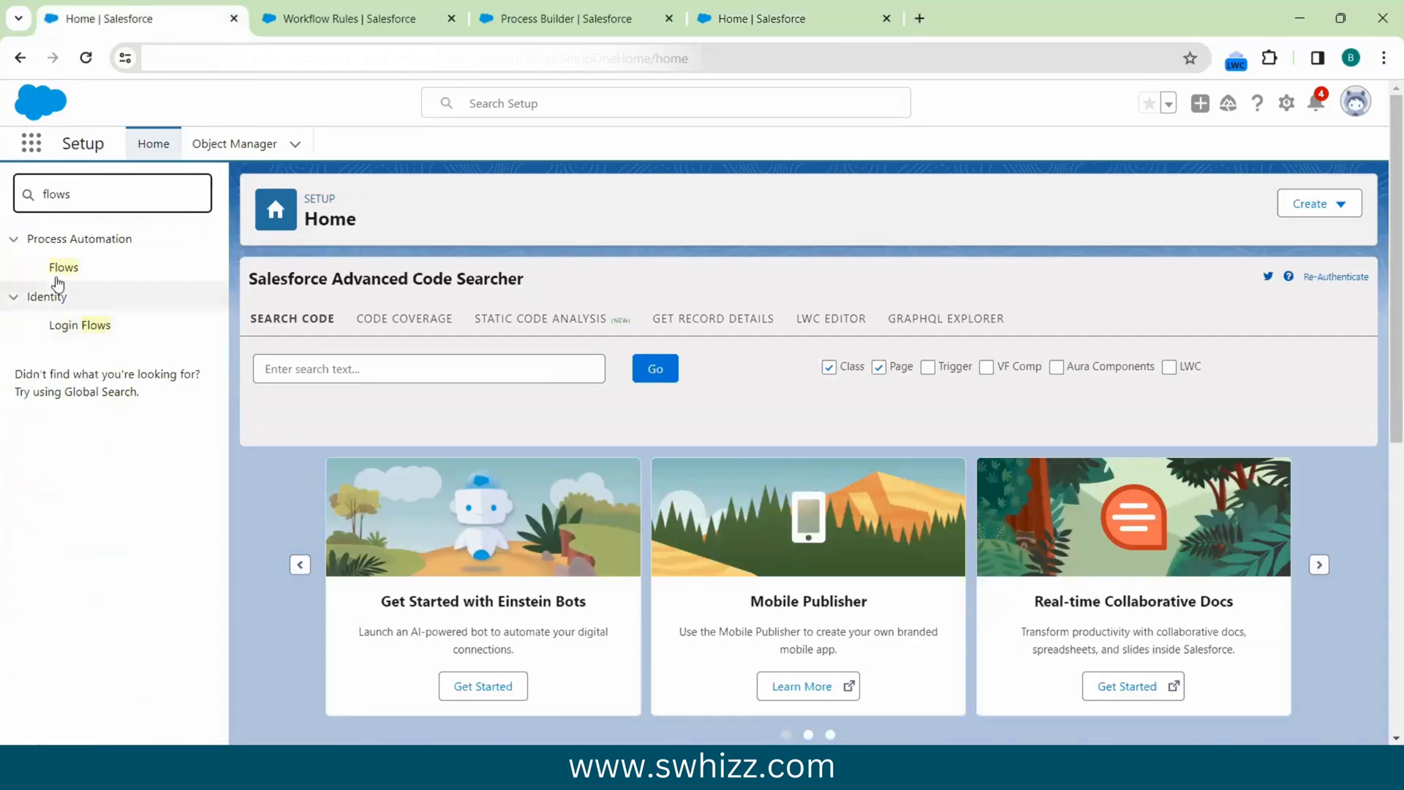
{"action": "left_click", "coordinate": [63, 269]}
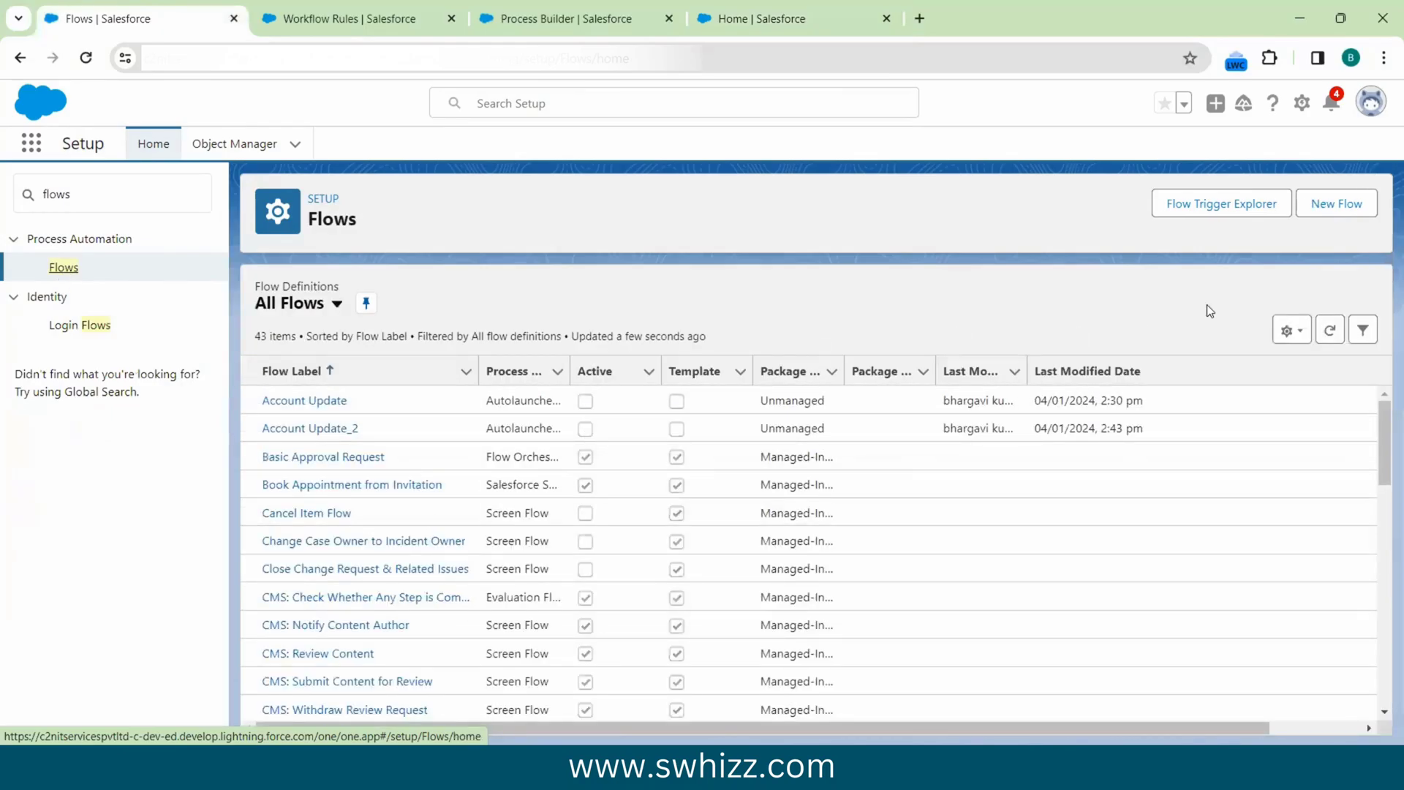
{"action": "left_click", "coordinate": [1341, 206]}
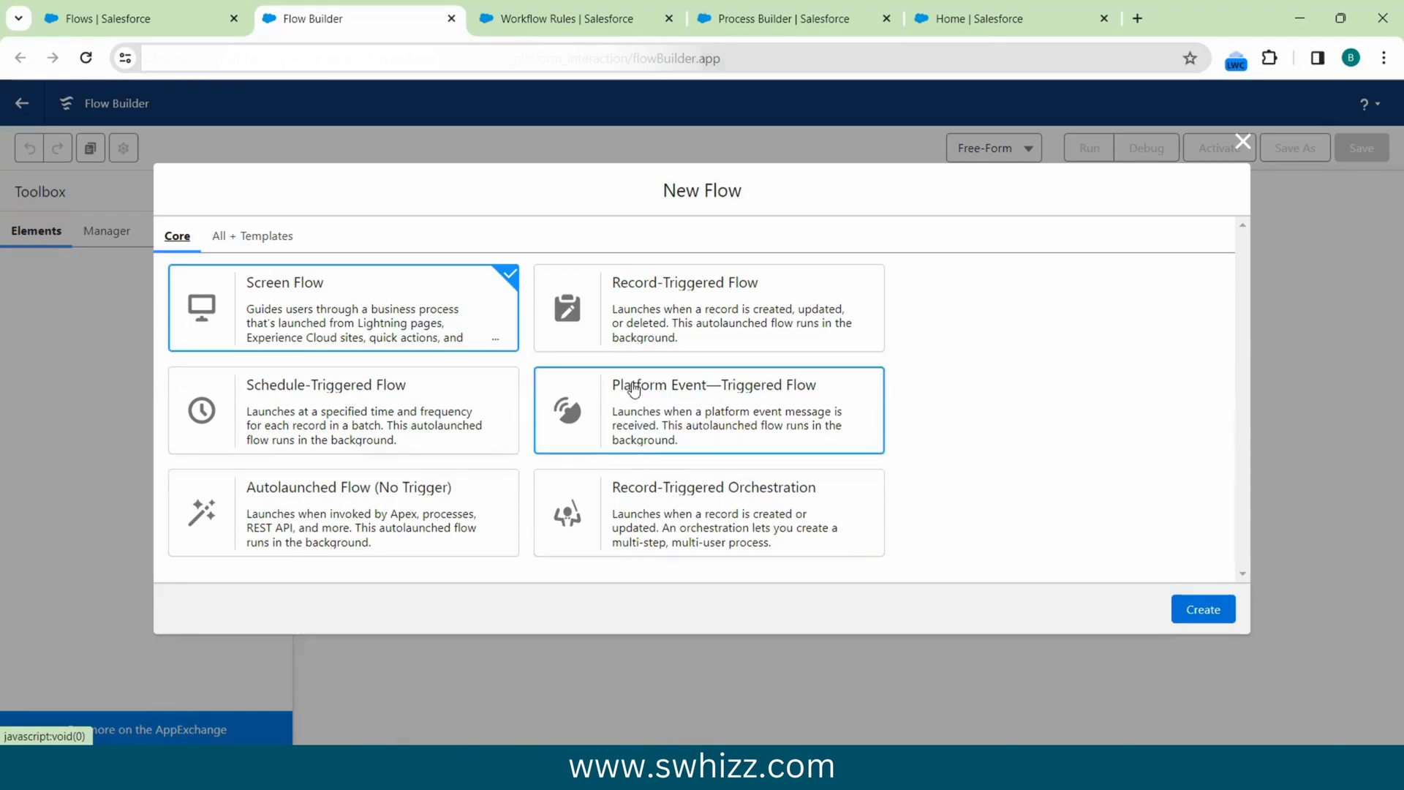
Step: Examine the available flow types and templates, including Contact Request Flow, Flow Orchestration and Recommendation Strategy, and return to the core types
{"action": "left_click", "coordinate": [249, 241]}
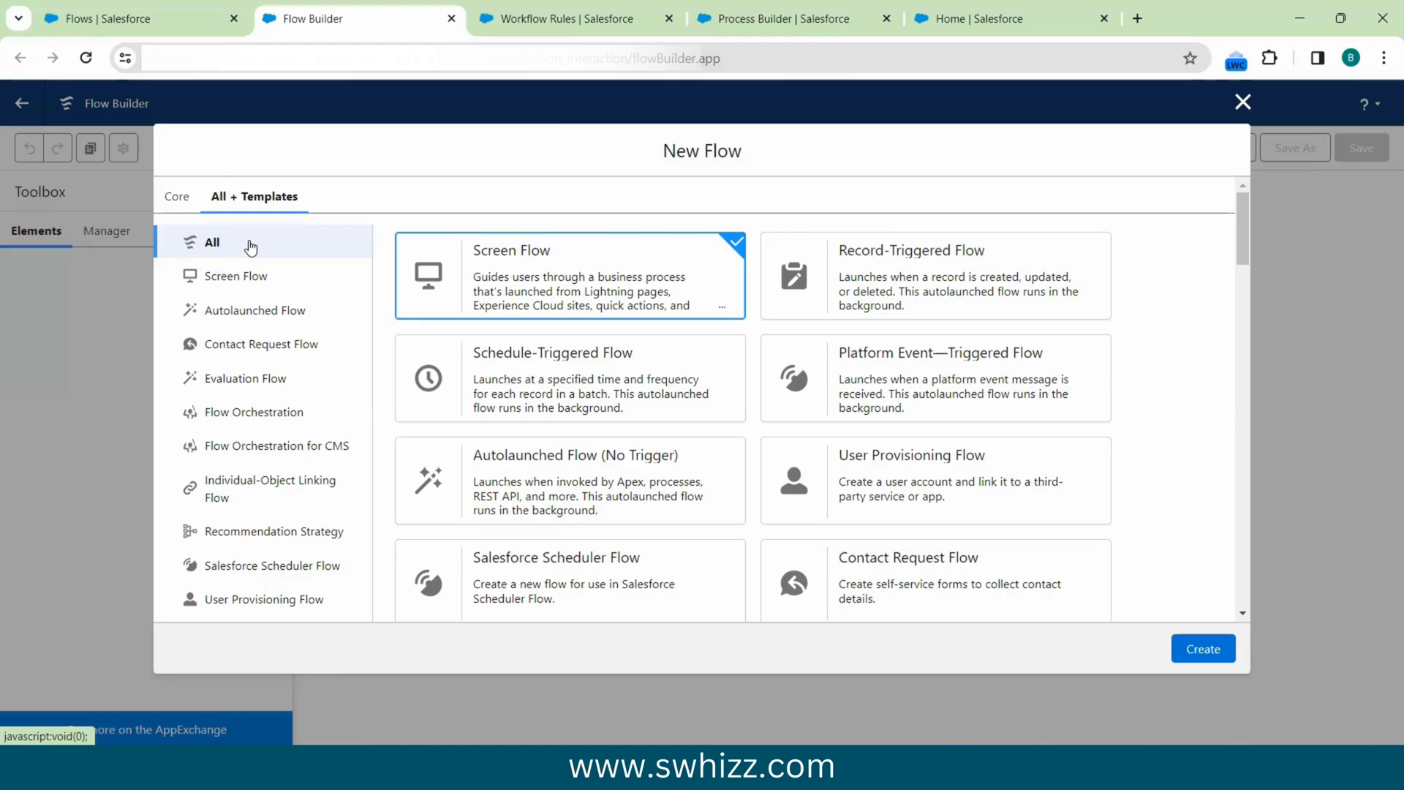
{"action": "scroll", "coordinate": [476, 417], "scroll_direction": "down", "scroll_amount": 15}
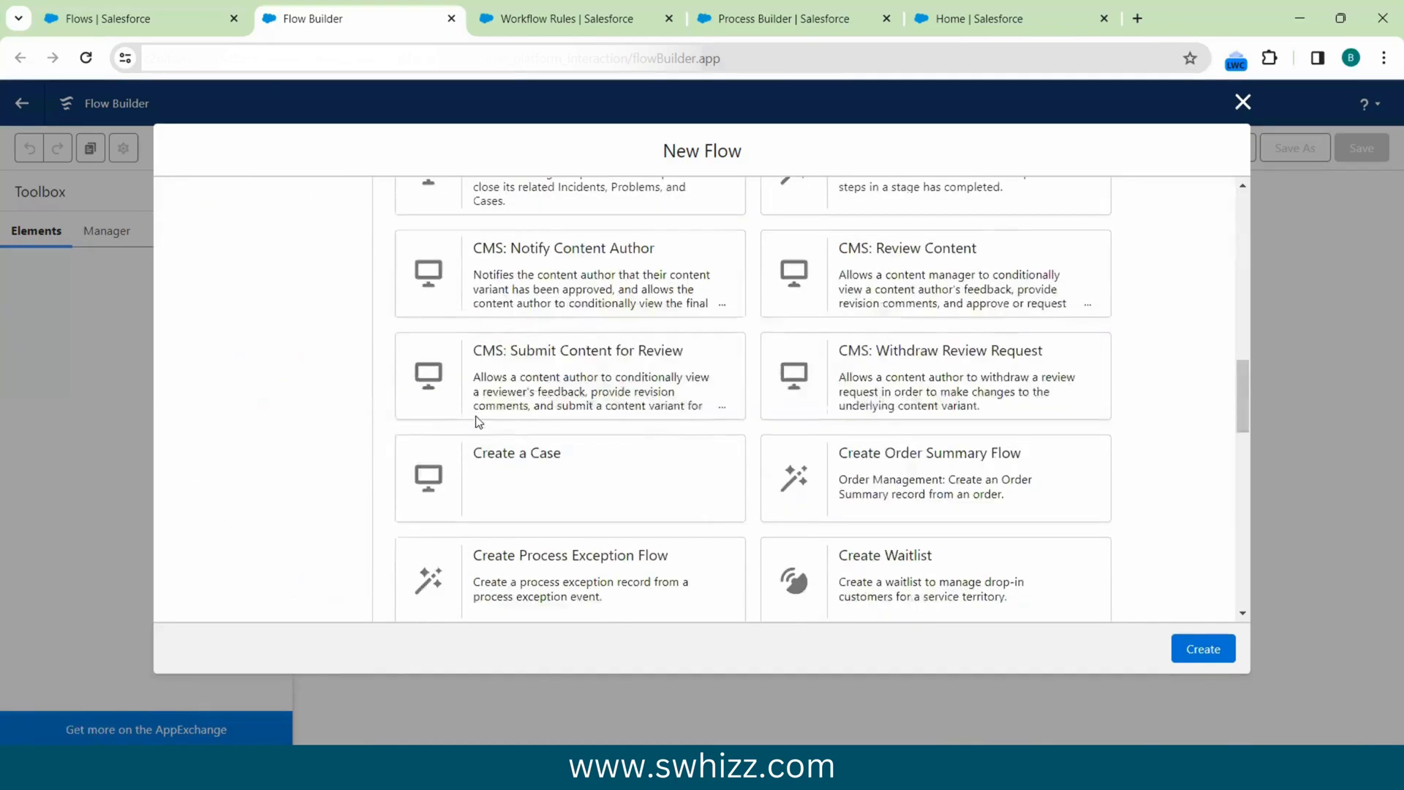
{"action": "scroll", "coordinate": [475, 421], "scroll_direction": "down", "scroll_amount": 10}
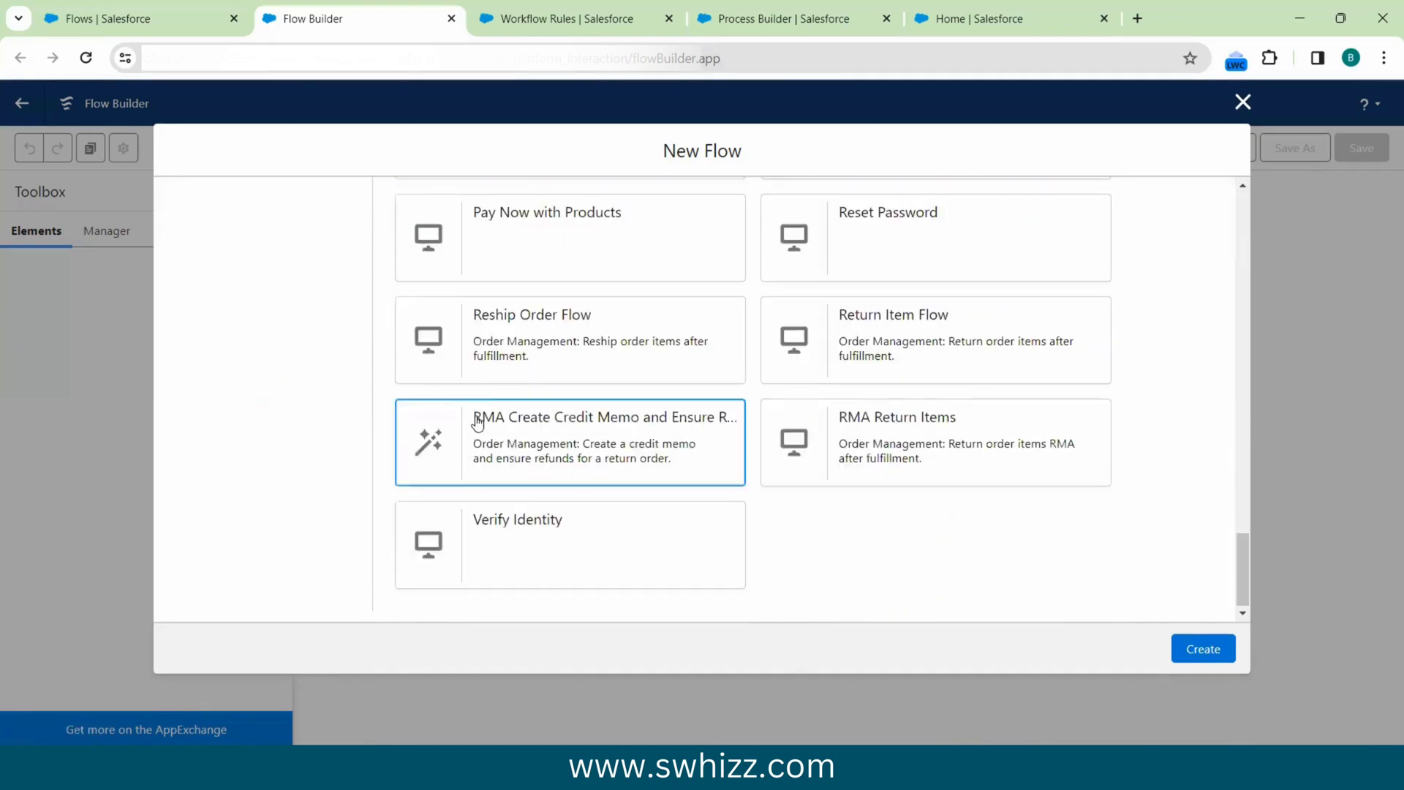
{"action": "scroll", "coordinate": [476, 420], "scroll_direction": "up", "scroll_amount": 15}
{"action": "scroll", "coordinate": [476, 421], "scroll_direction": "up", "scroll_amount": 10}
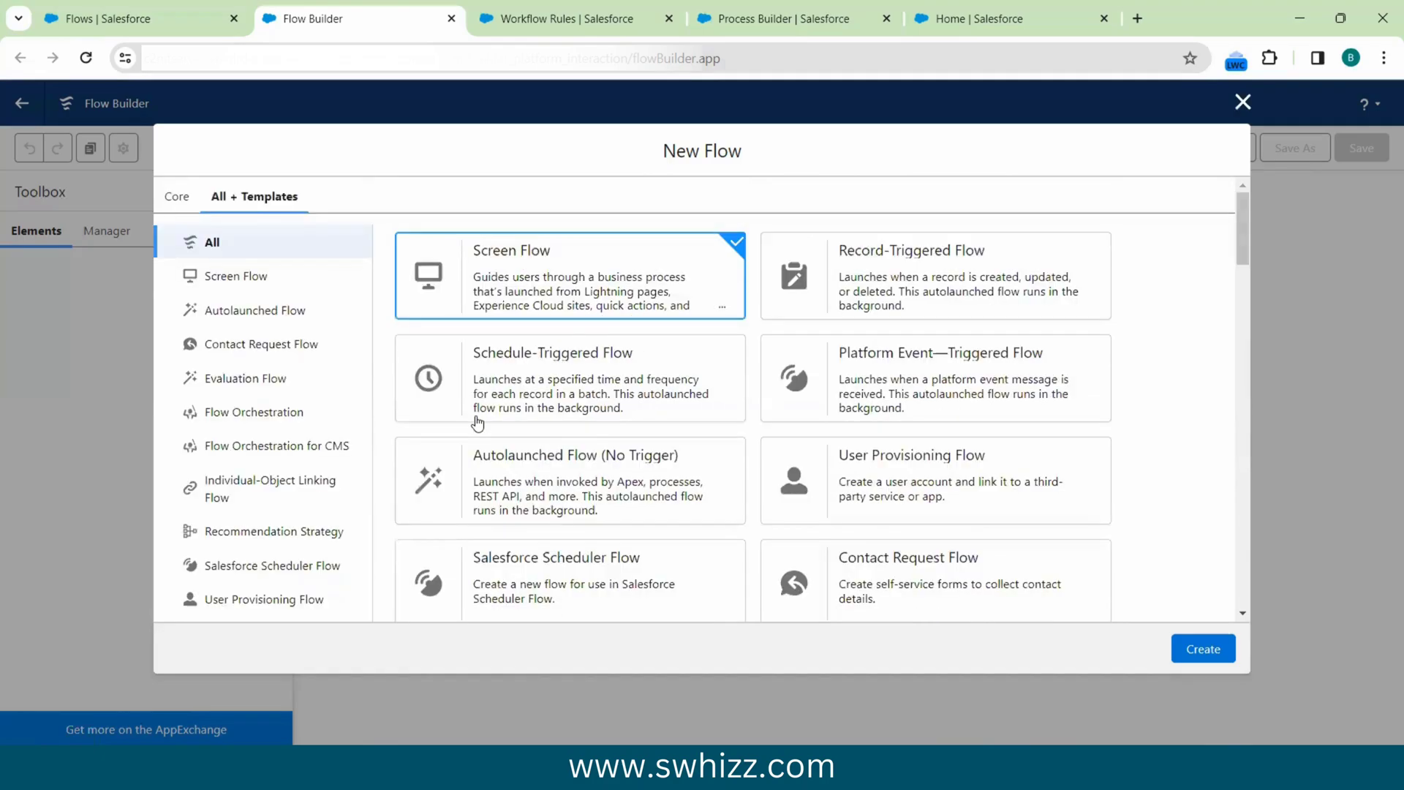
{"action": "left_click", "coordinate": [292, 345]}
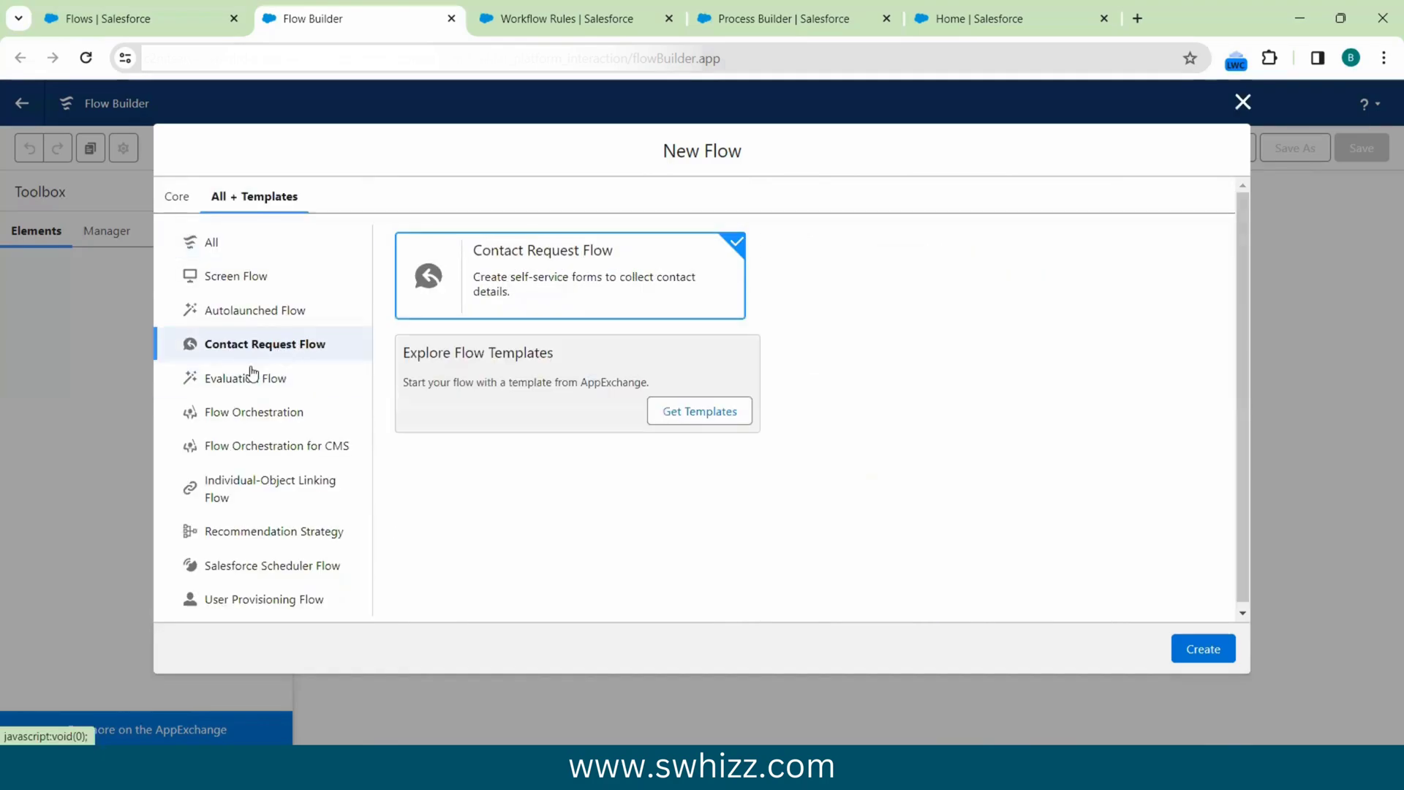
{"action": "left_click", "coordinate": [267, 412]}
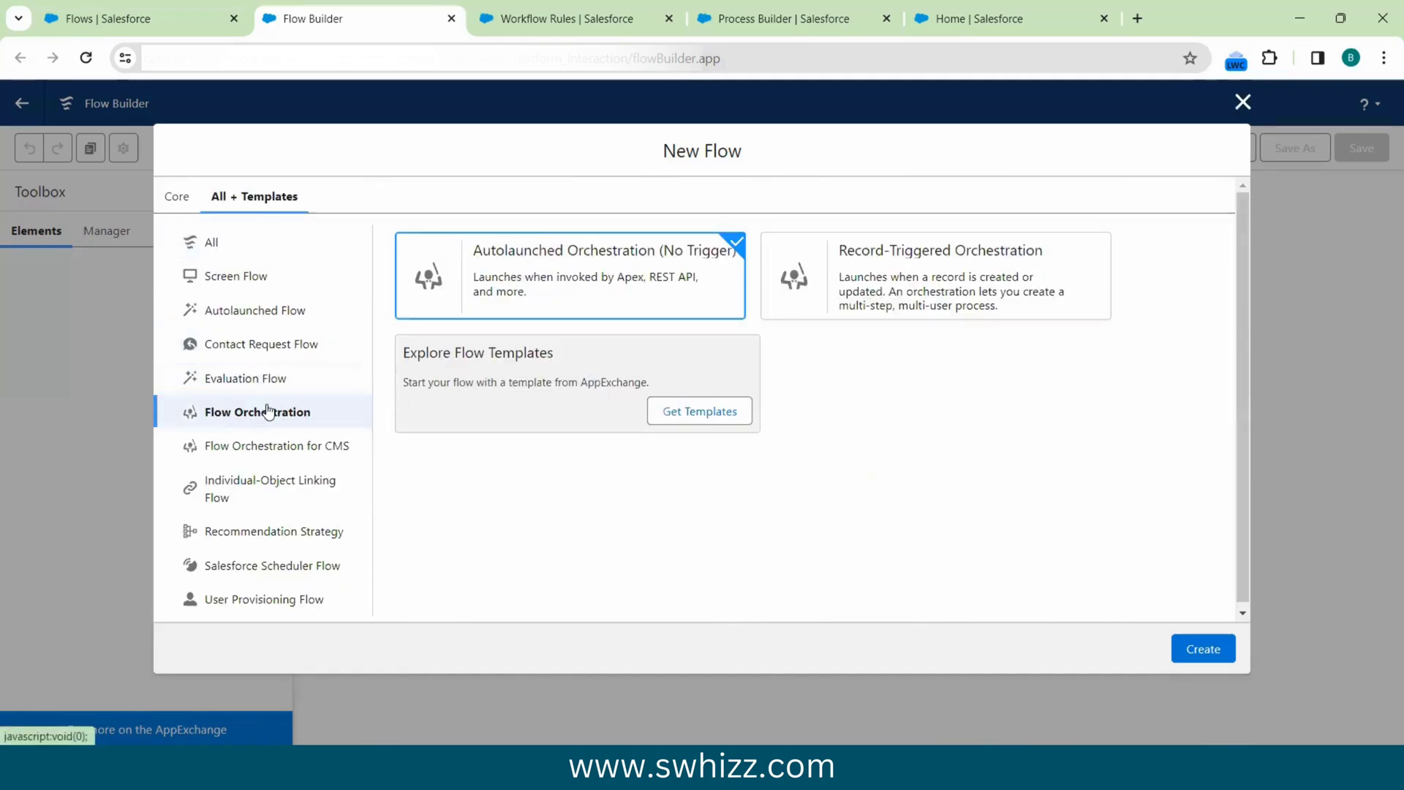
{"action": "left_click", "coordinate": [261, 544]}
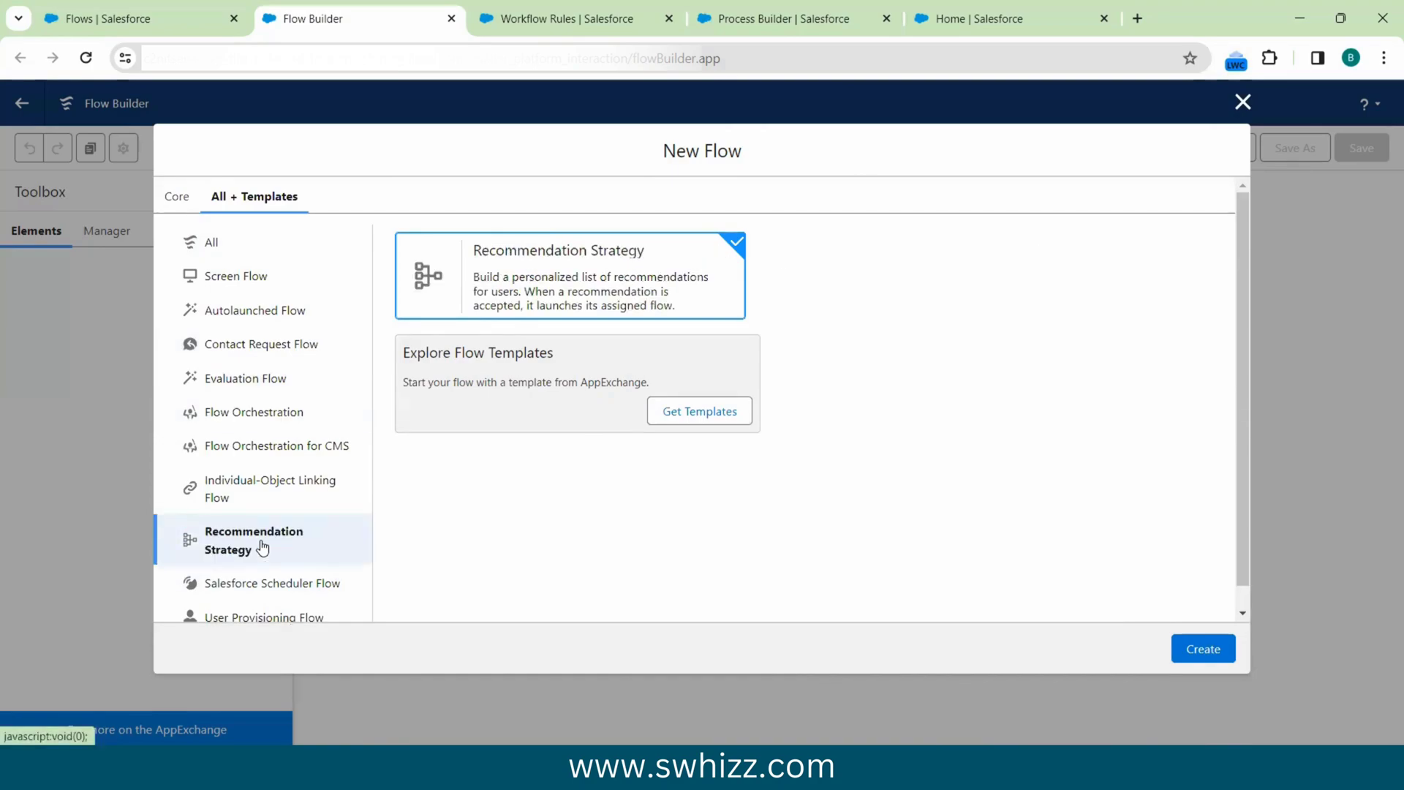
{"action": "left_click", "coordinate": [177, 196]}
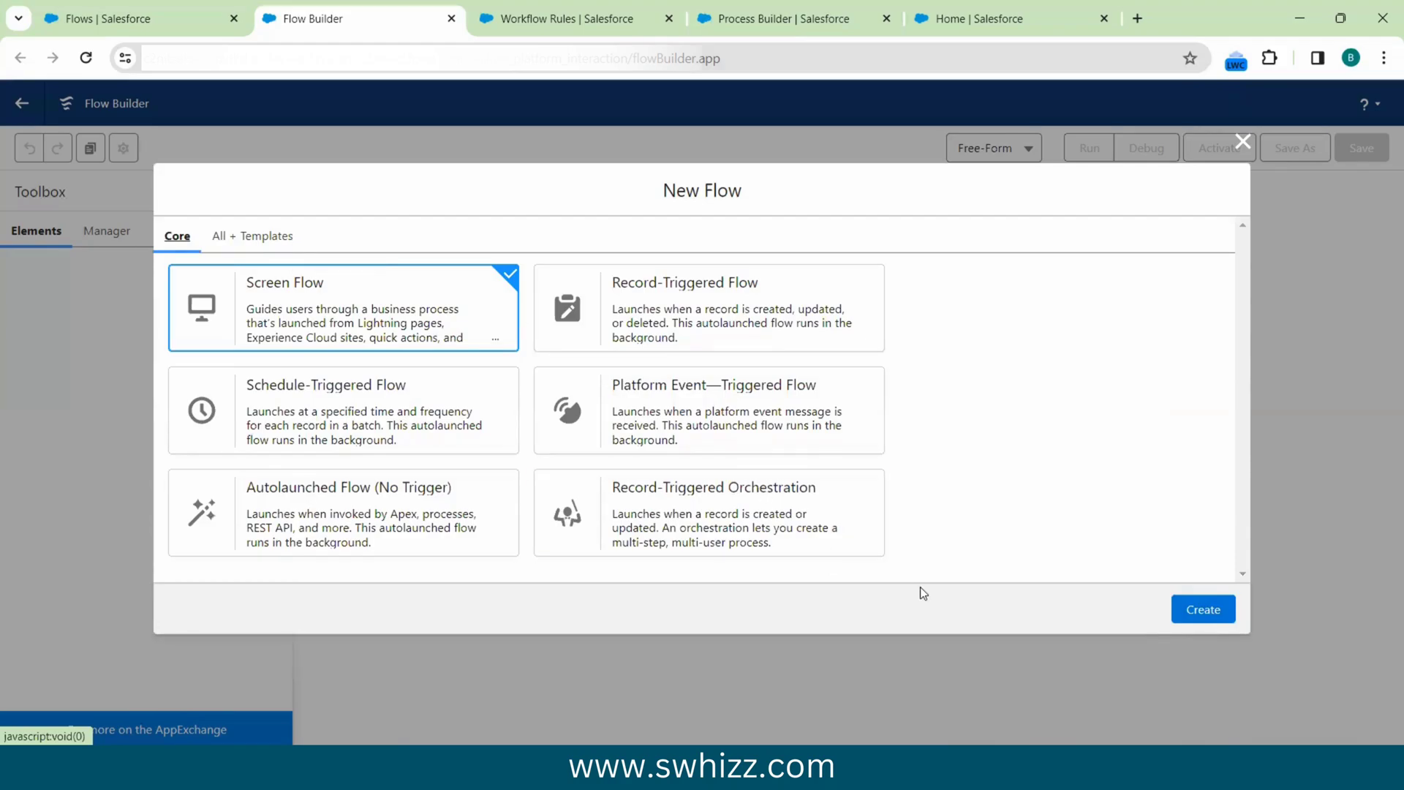
Step: Switch to the Notepad++ notes and add the heading "dmls" below the automation tools list, underlined with four dashes
{"action": "mouse_move", "coordinate": [843, 775]}
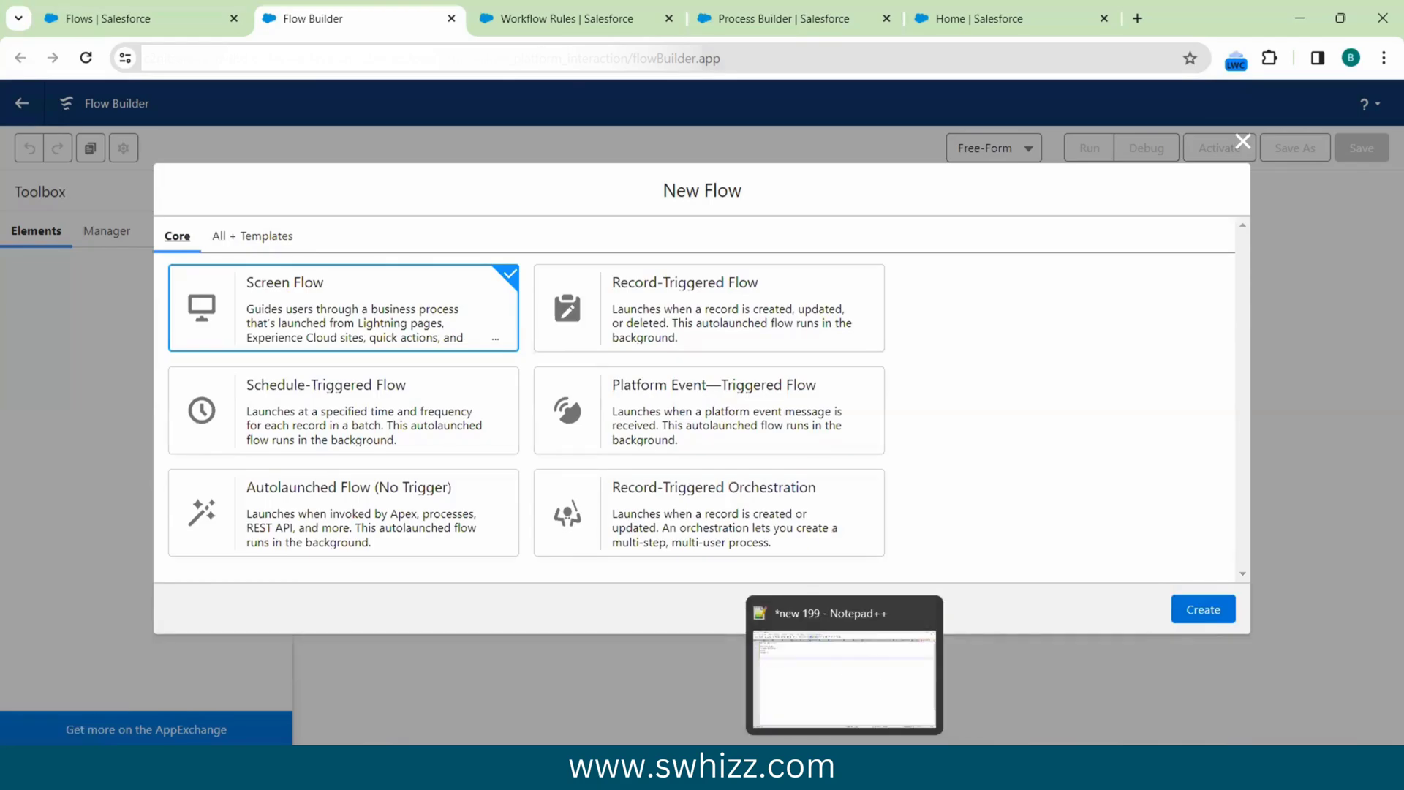
{"action": "left_click", "coordinate": [819, 700]}
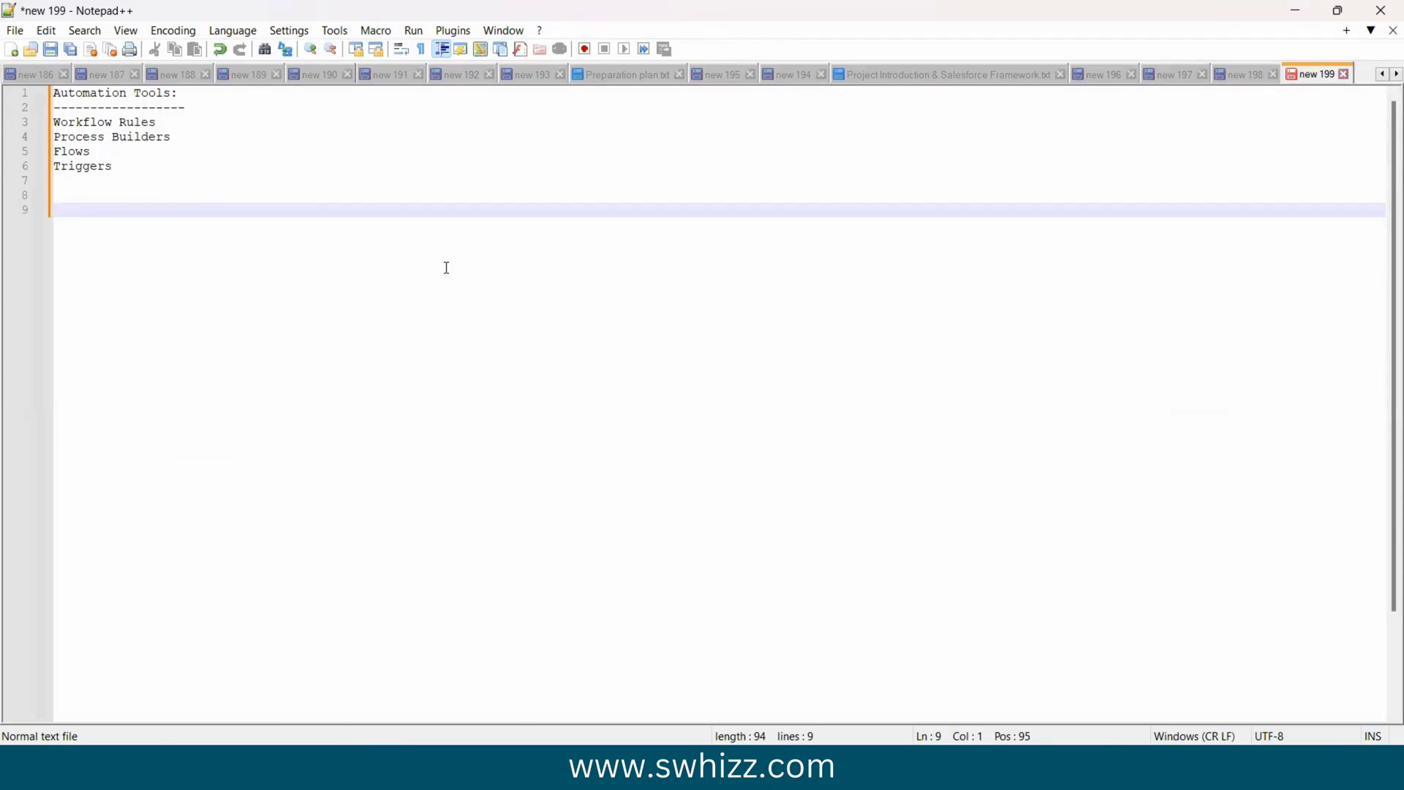
{"action": "type", "text": "demls"}
{"action": "key", "text": "Return"}
{"action": "type", "text": "-----"}
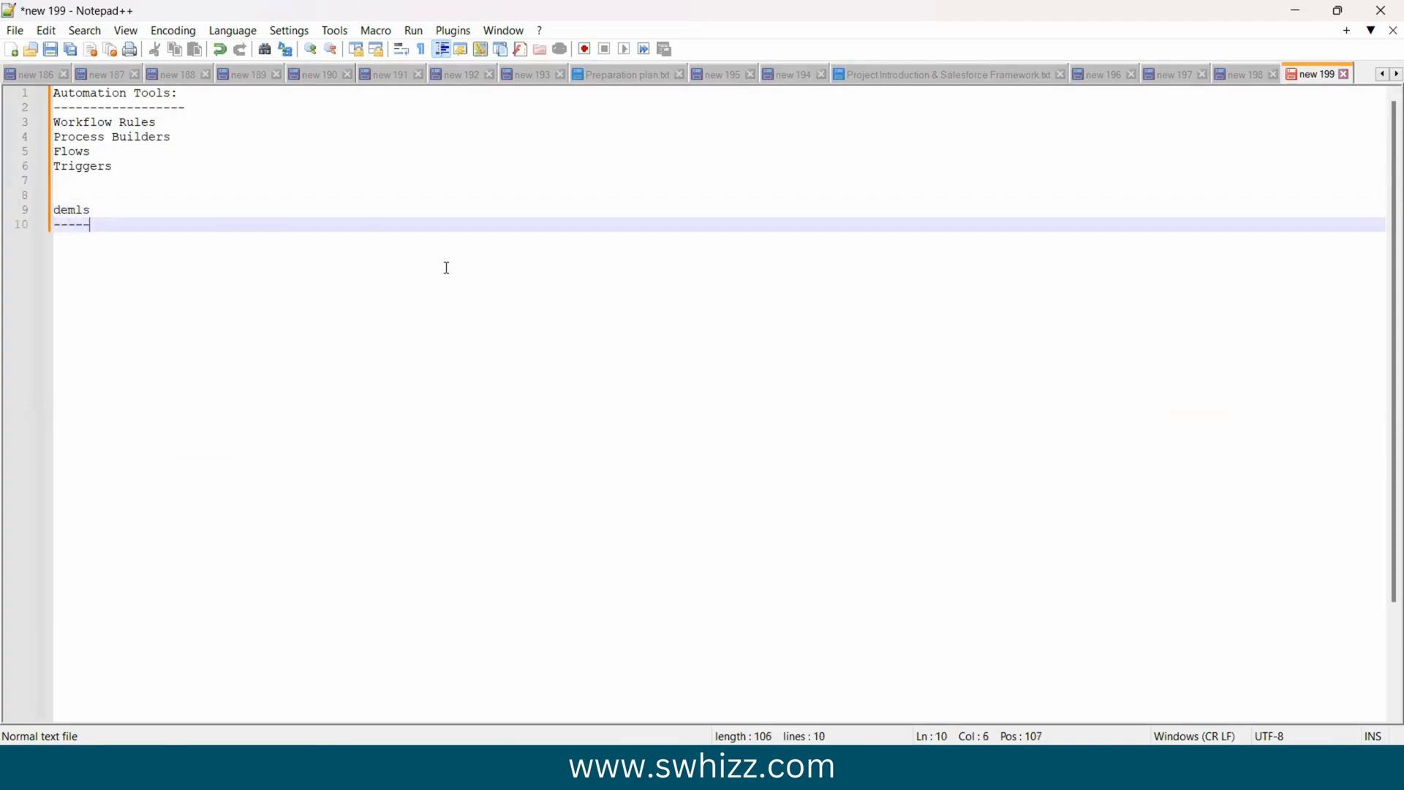
{"action": "key", "text": "BackSpace"}
{"action": "key", "text": "BackSpace"}
{"action": "key", "text": "BackSpace"}
{"action": "key", "text": "BackSpace"}
{"action": "key", "text": "BackSpace"}
{"action": "key", "text": "BackSpace"}
{"action": "key", "text": "BackSpace"}
{"action": "key", "text": "BackSpace"}
{"action": "key", "text": "BackSpace"}
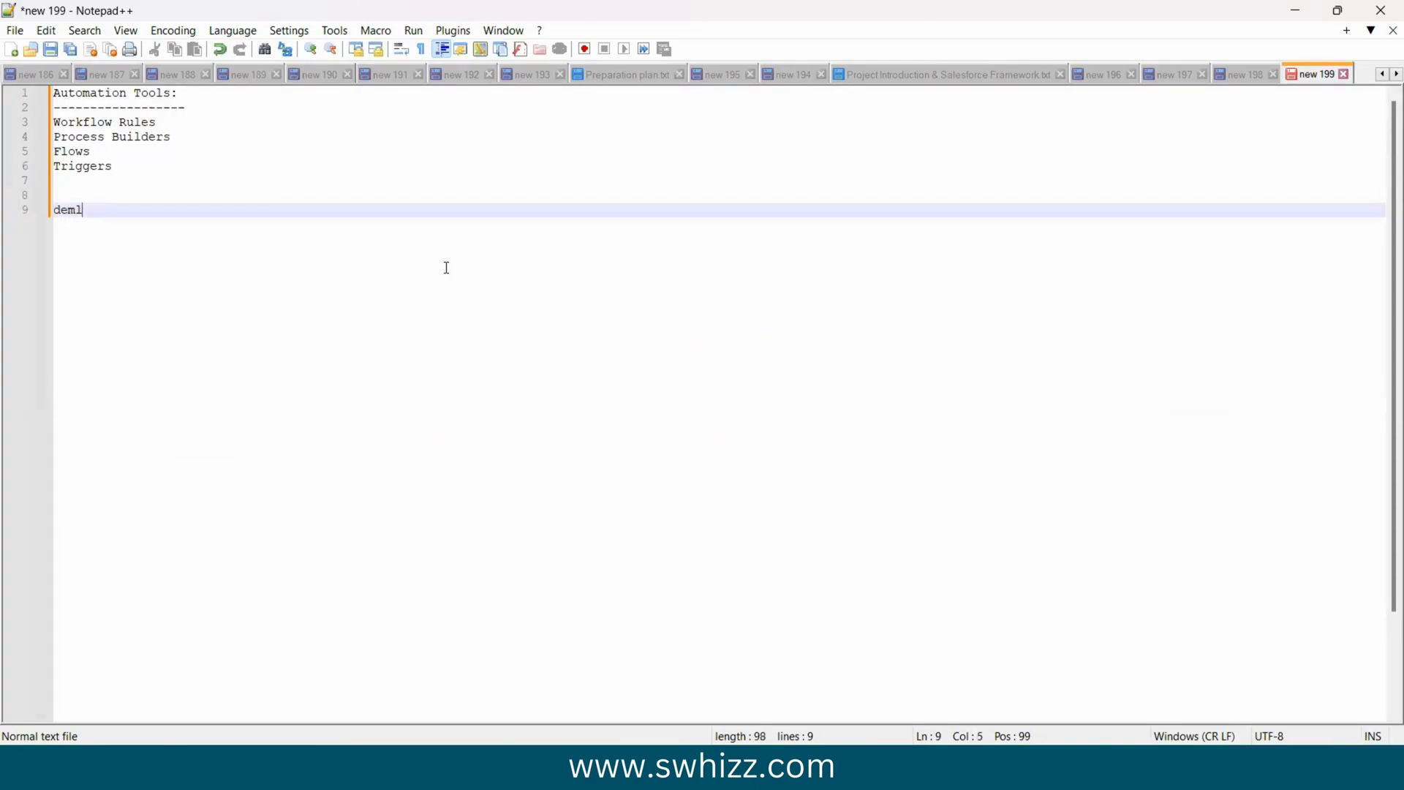
{"action": "key", "text": "BackSpace"}
{"action": "type", "text": "mls"}
{"action": "key", "text": "Return"}
{"action": "type", "text": "----"}
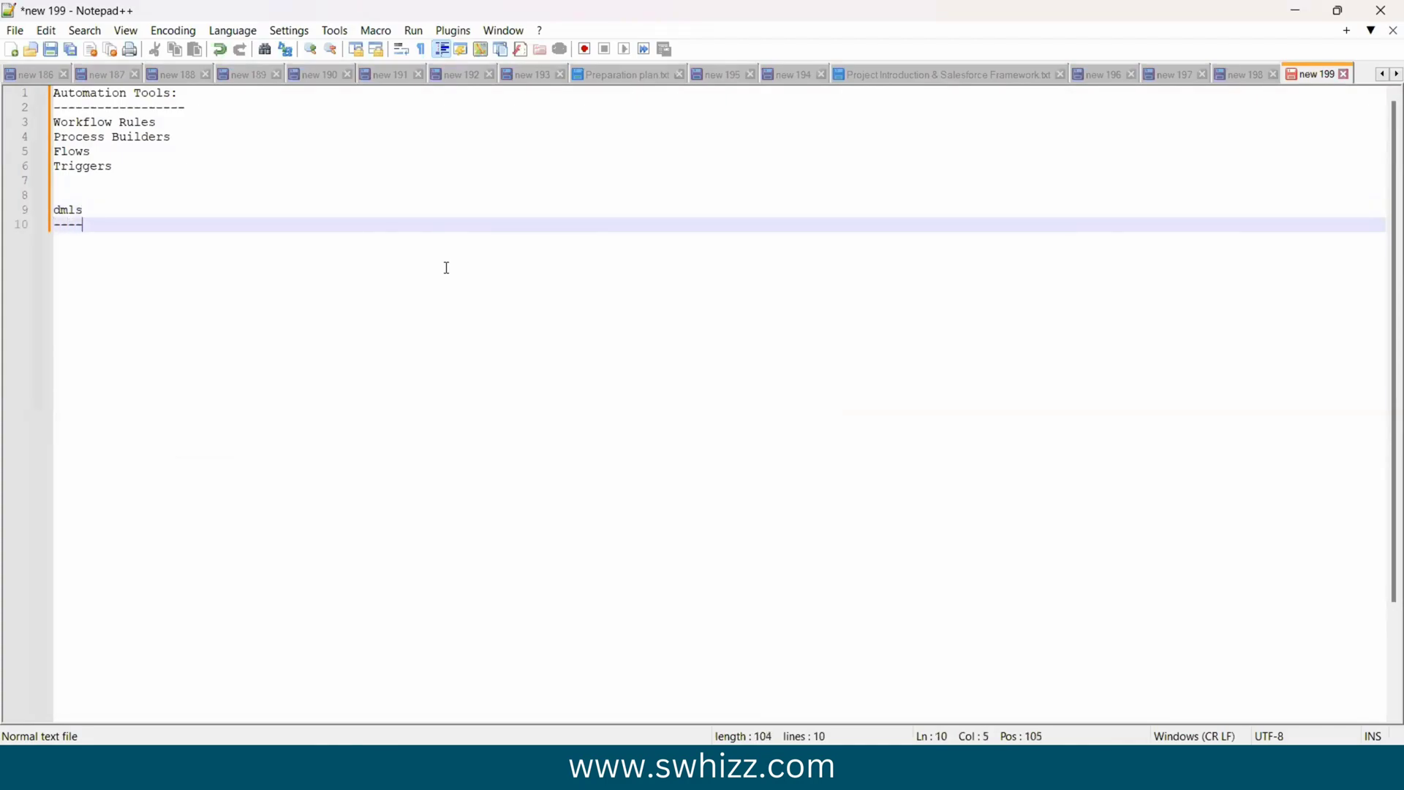
{"action": "key", "text": "Return"}
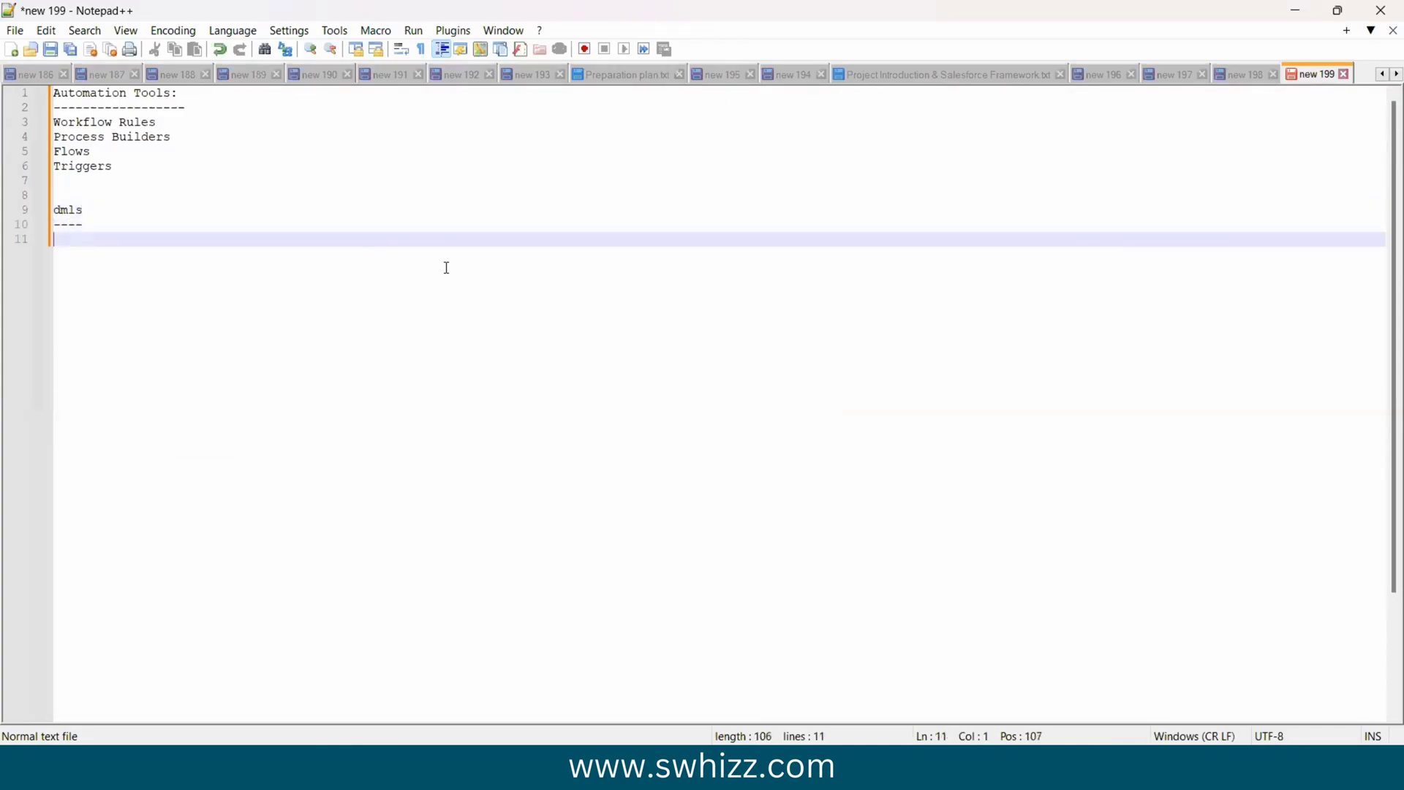
Step: List Insert, Update and Delete on separate lines under the "dmls" heading
{"action": "type", "text": "Insert"}
{"action": "key", "text": "Return"}
{"action": "type", "text": "U"}
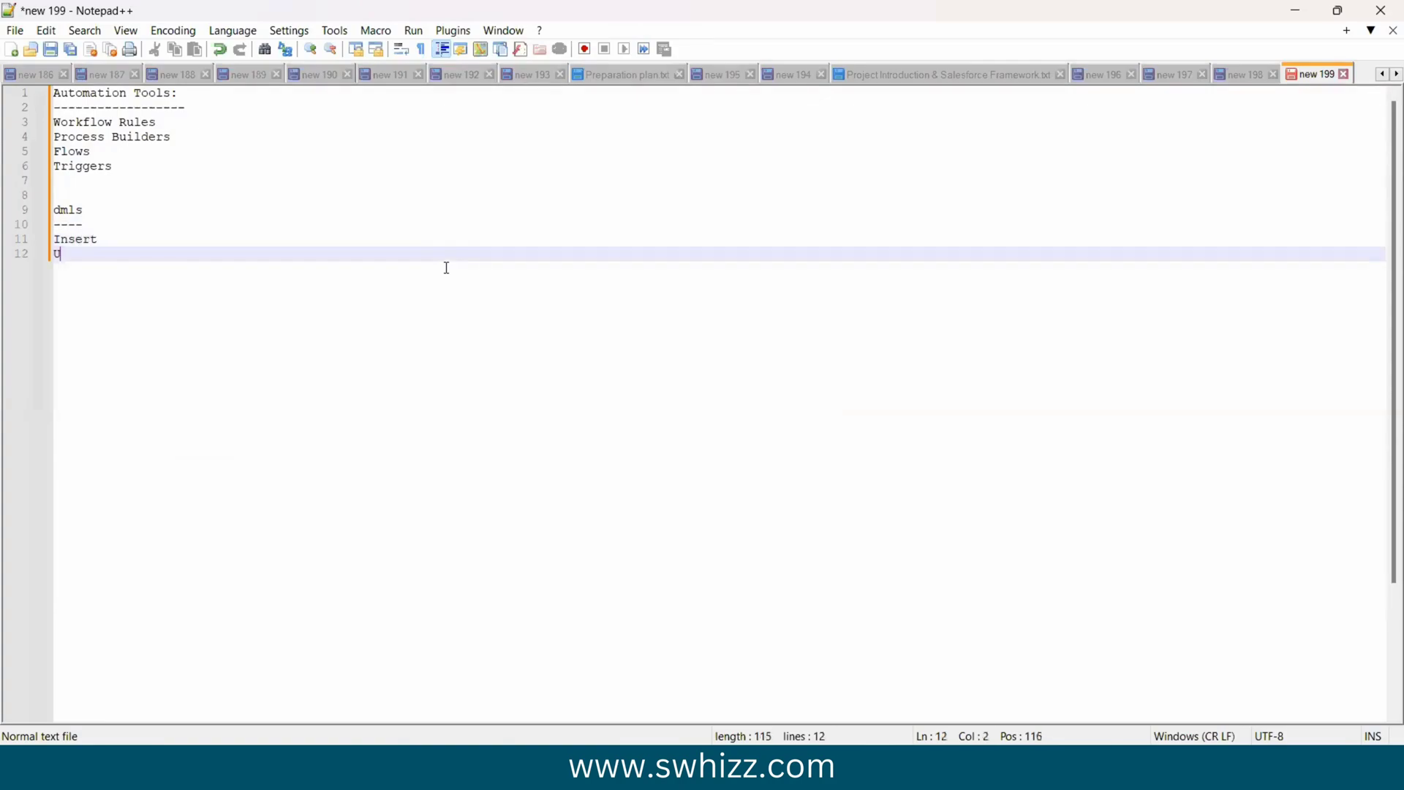
{"action": "type", "text": "pdate"}
{"action": "key", "text": "Return"}
{"action": "type", "text": "D"}
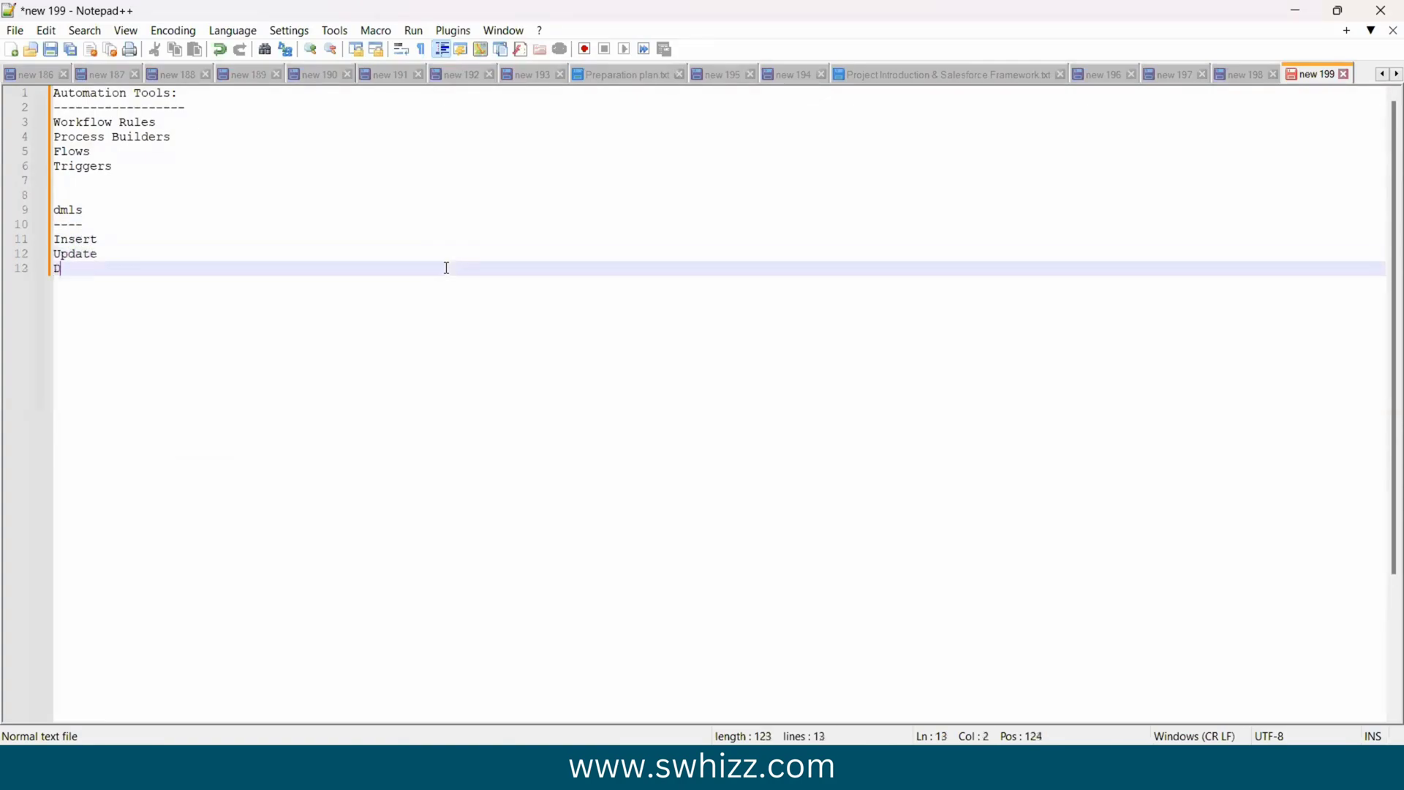
{"action": "type", "text": "elete"}
{"action": "key", "text": "Return"}
{"action": "key", "text": "Return"}
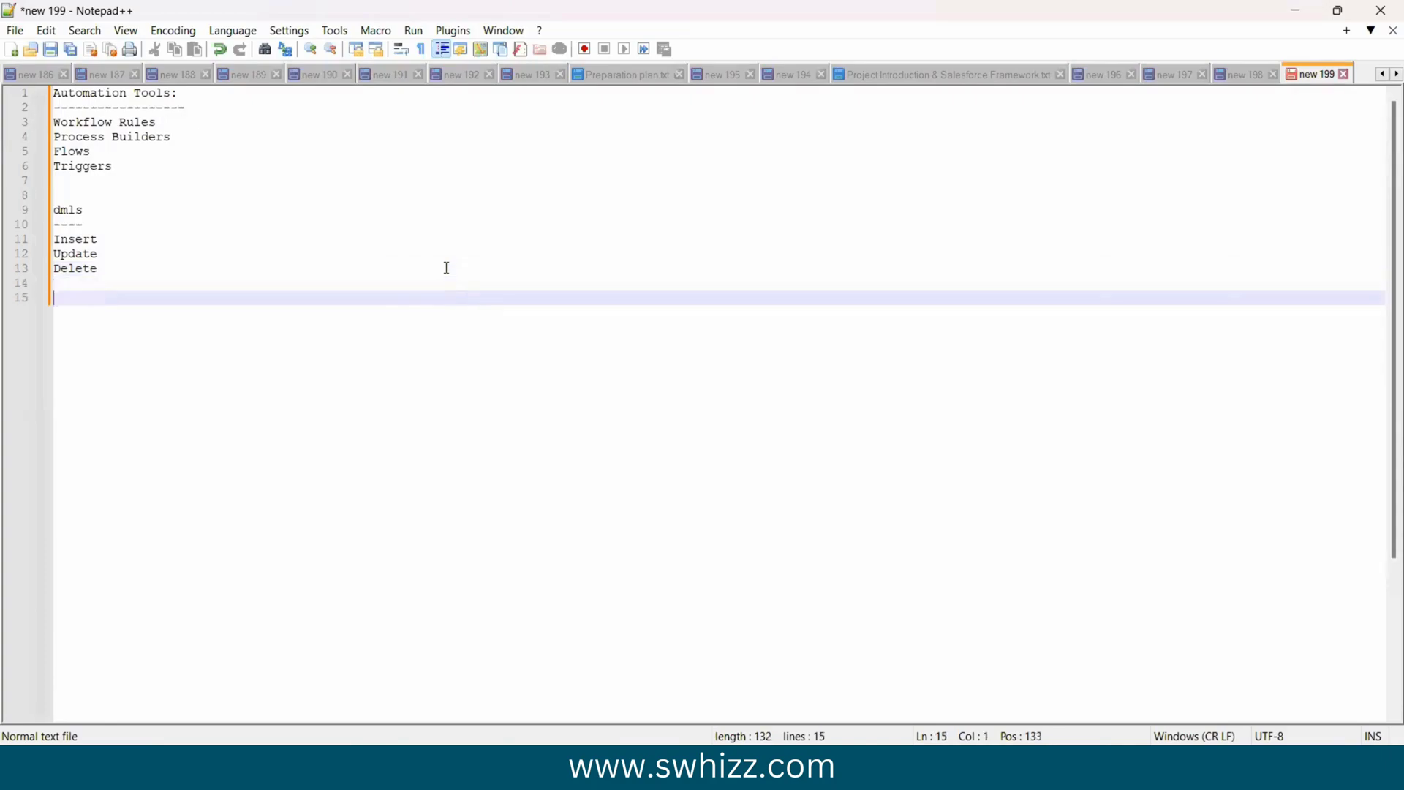
Step: Add "Undelete" on its own line, set two blank lines below Delete, and leave three blank lines after it
{"action": "key", "text": "Return"}
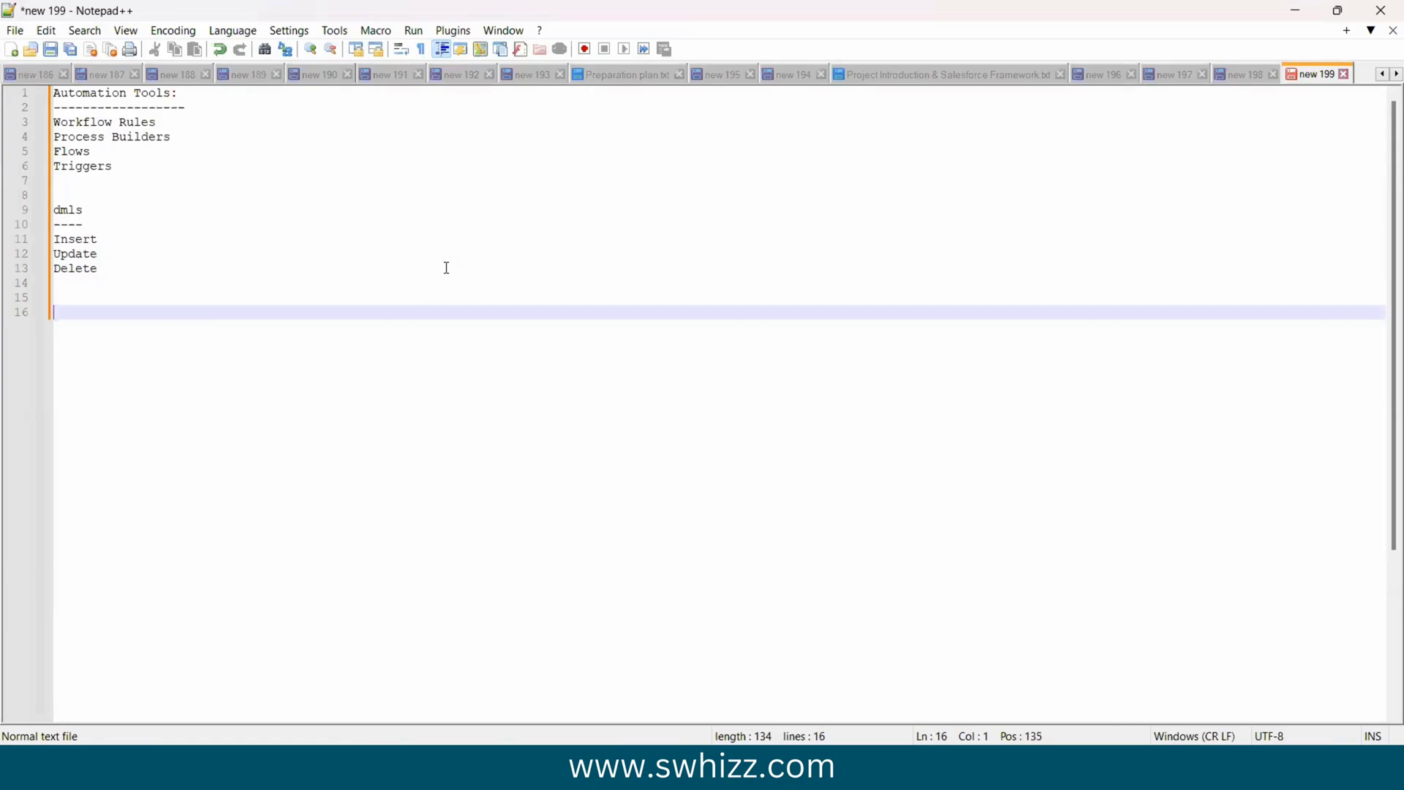
{"action": "type", "text": "Undelete"}
{"action": "key", "text": "Return"}
{"action": "key", "text": "Return"}
{"action": "key", "text": "Return"}
{"action": "key", "text": "Return"}
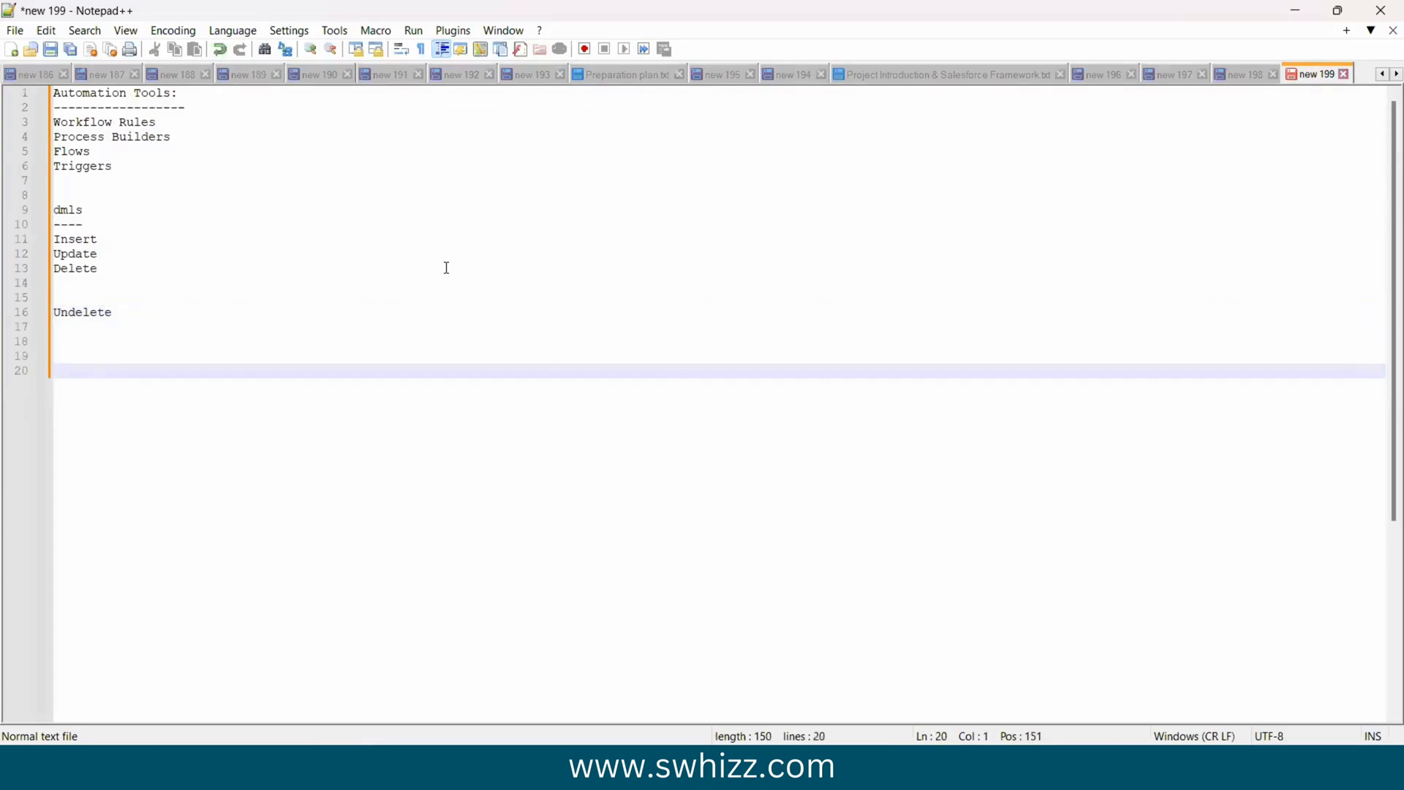
Step: Add the heading "Events:" underlined with eight dashes, and list Before and After on separate lines beneath it
{"action": "type", "text": "Events:"}
{"action": "key", "text": "Return"}
{"action": "type", "text": "--------"}
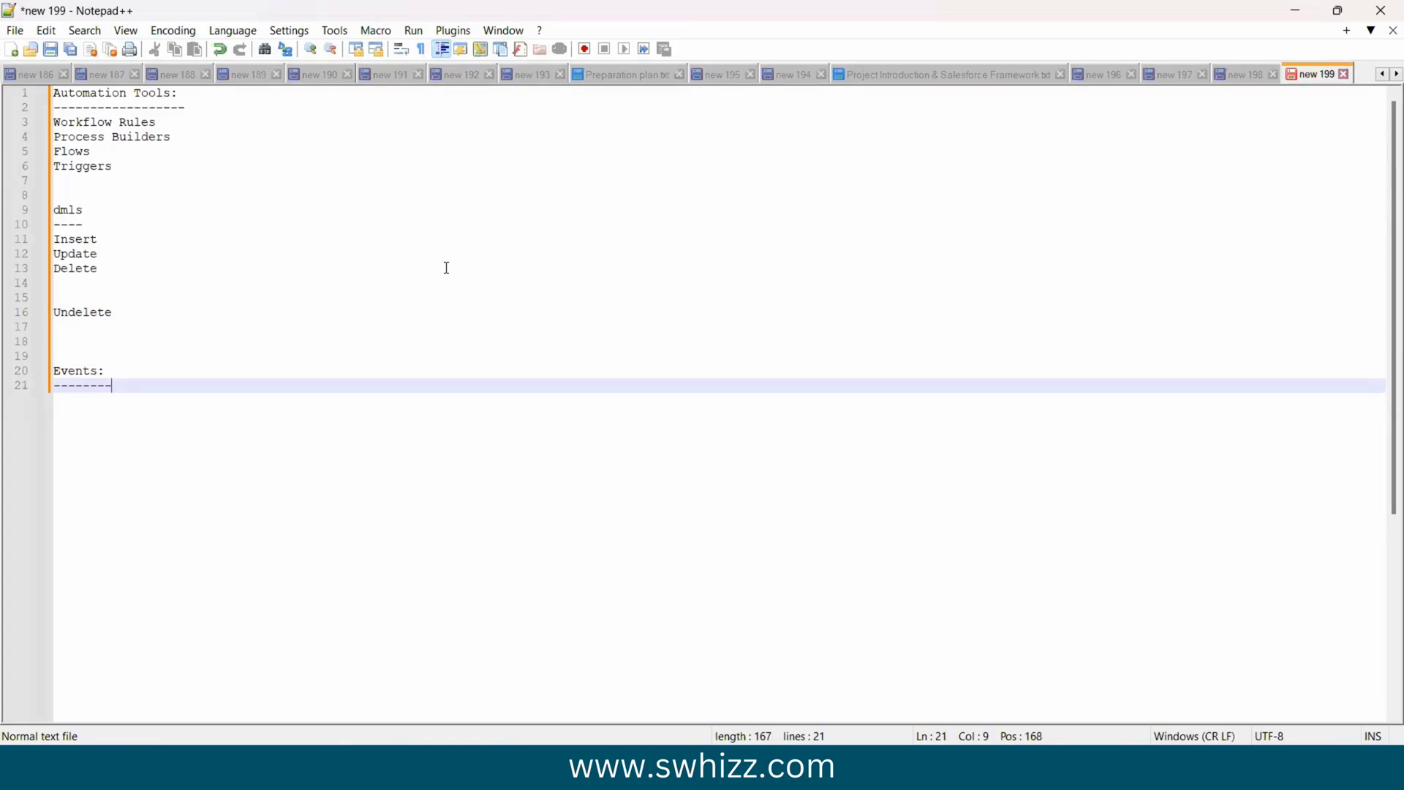
{"action": "key", "text": "Return"}
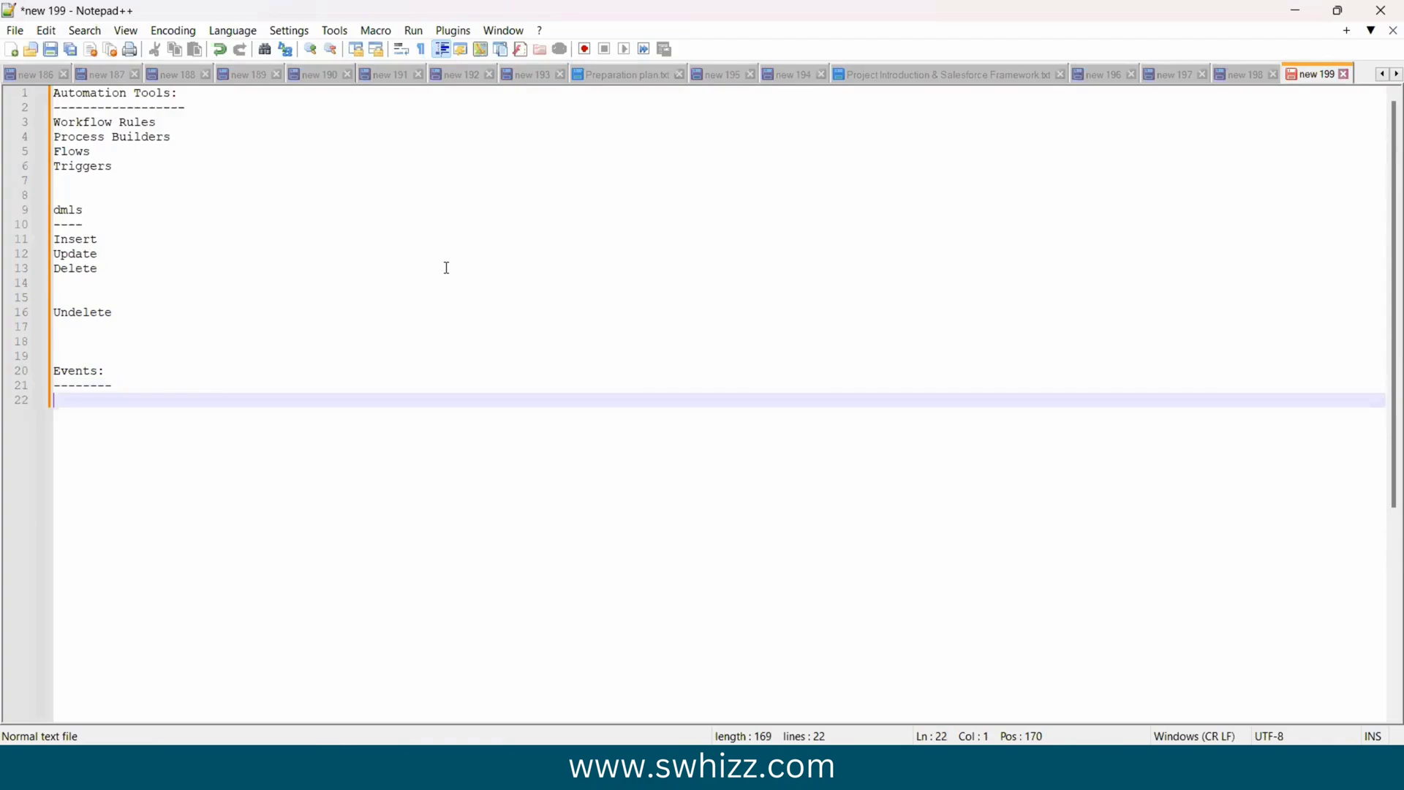
{"action": "type", "text": "Before"}
{"action": "key", "text": "Return"}
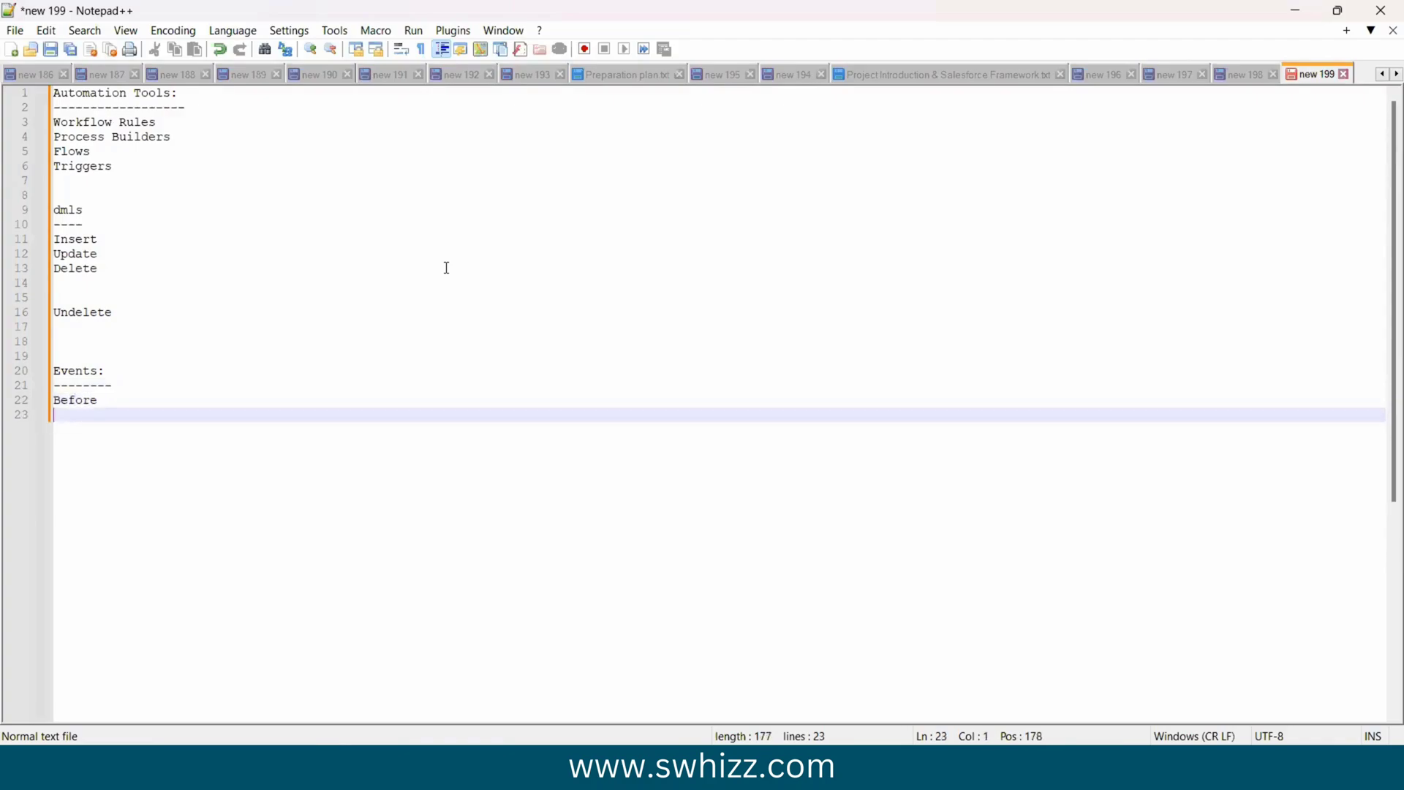
{"action": "type", "text": "After"}
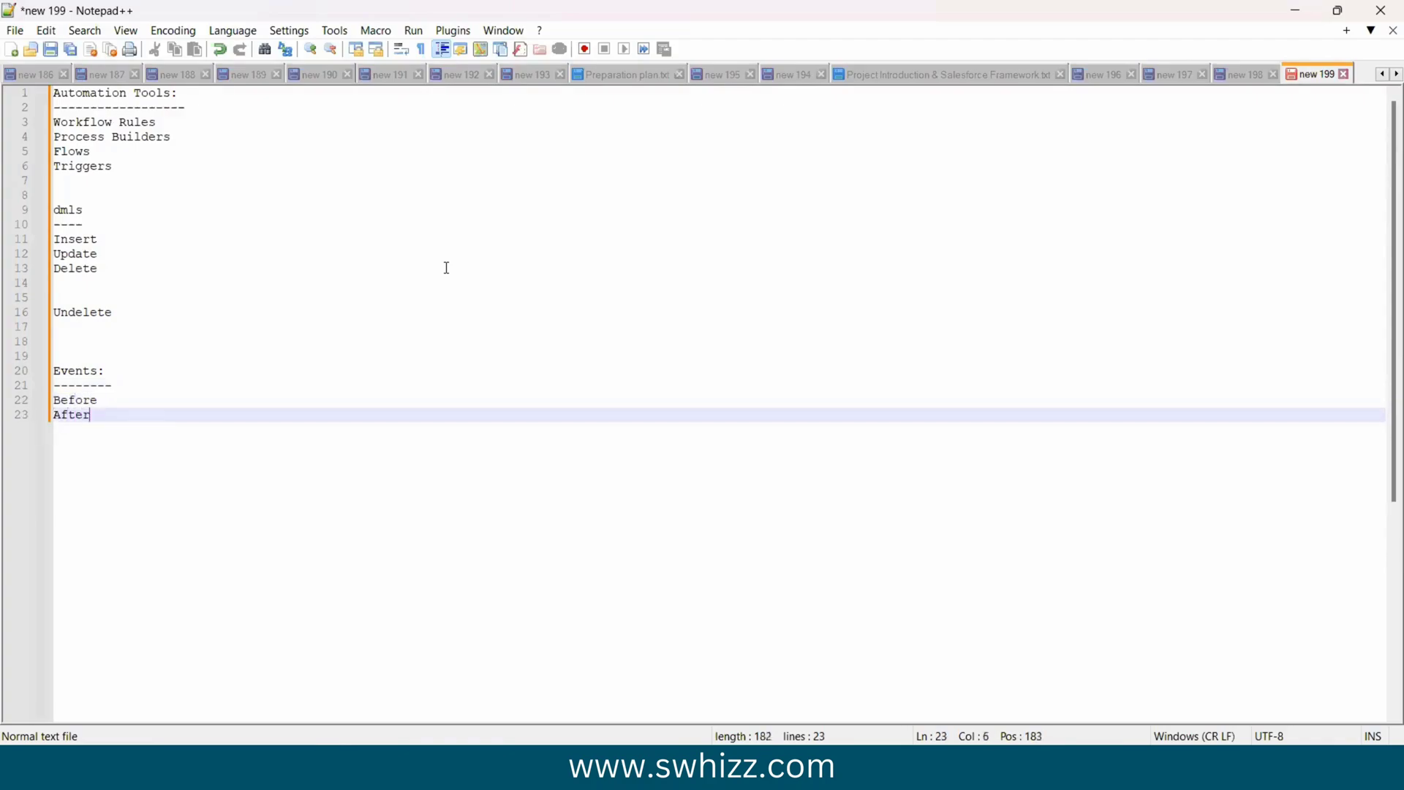